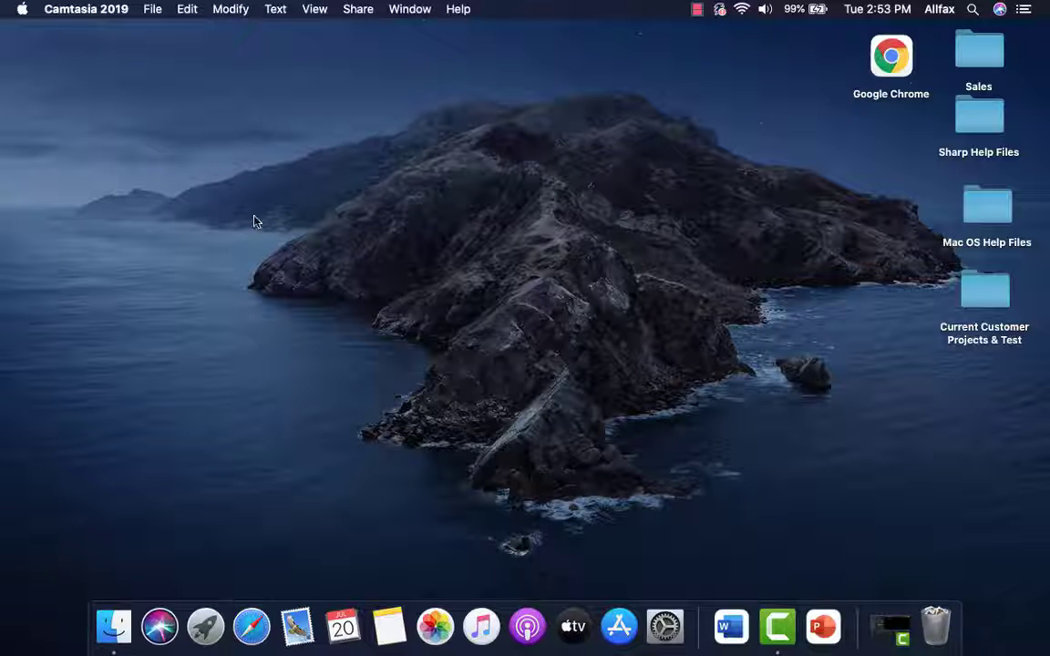
Step: Show About This Mac from the Apple menu to confirm macOS Catalina 10.15.7
{"action": "left_click", "coordinate": [23, 11]}
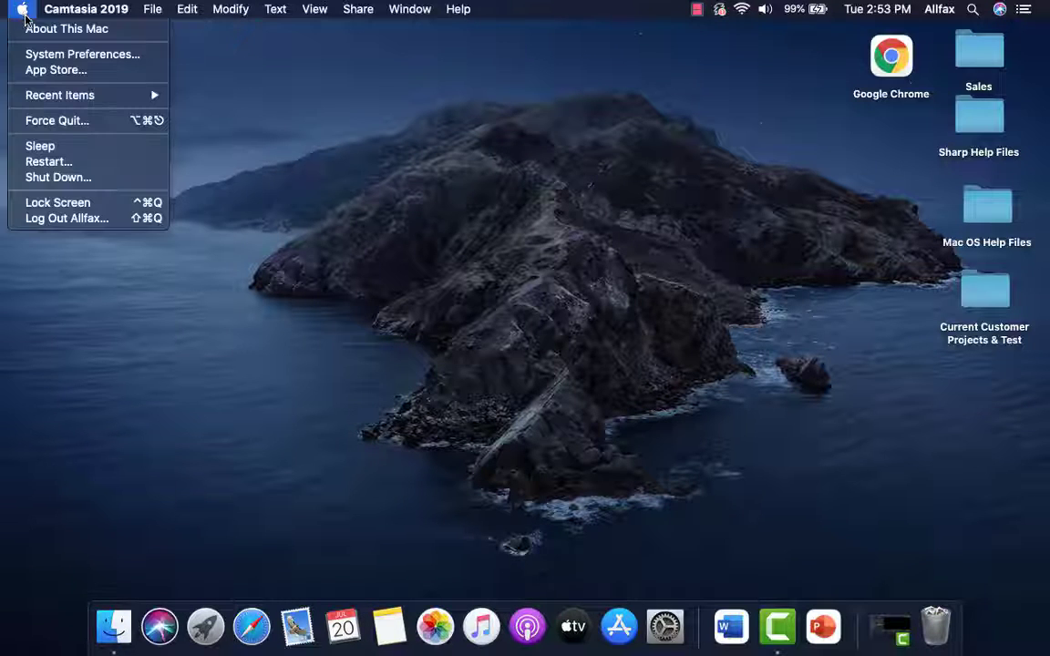
{"action": "left_click", "coordinate": [33, 30]}
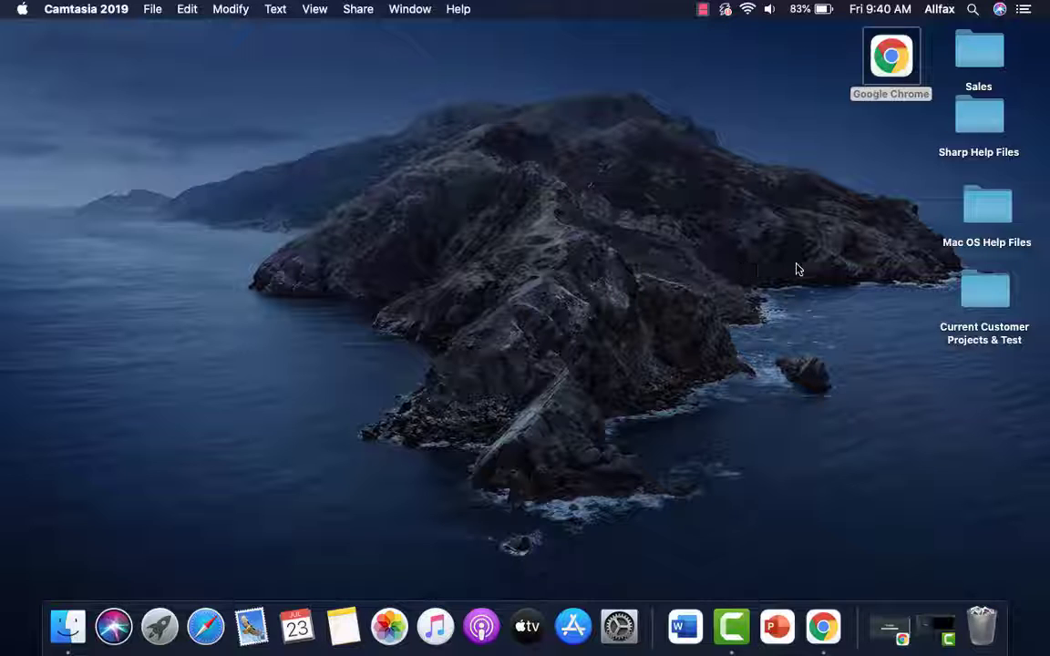
Step: Launch Chrome and go from the AllFax bookmark to Customer Support > Product Drivers & Manuals
{"action": "left_click", "coordinate": [891, 85]}
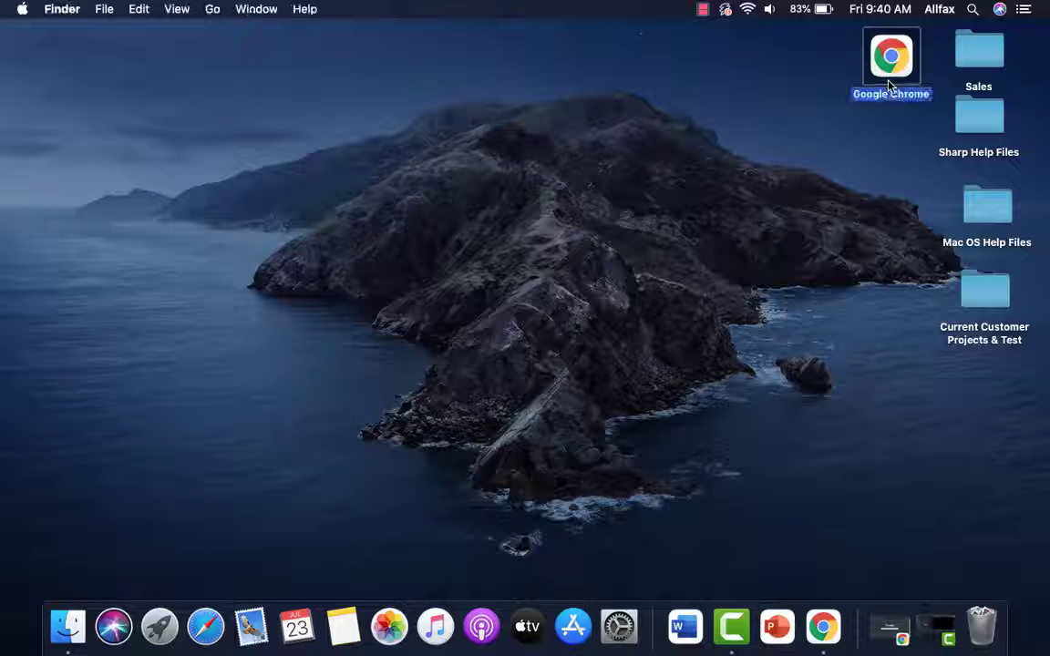
{"action": "double_click", "coordinate": [891, 85]}
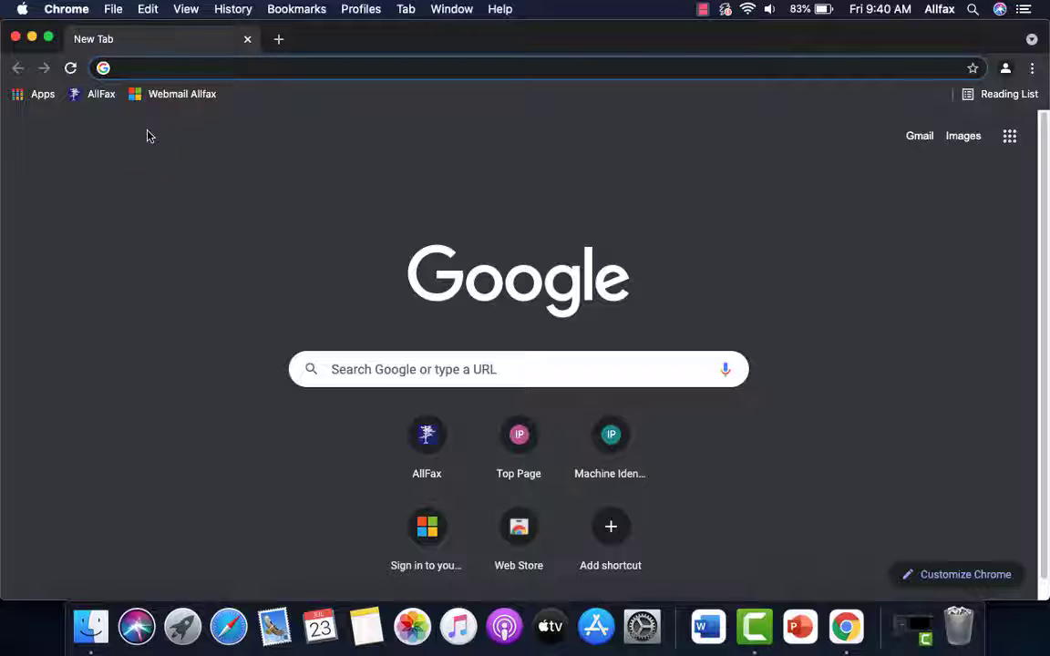
{"action": "left_click", "coordinate": [101, 95]}
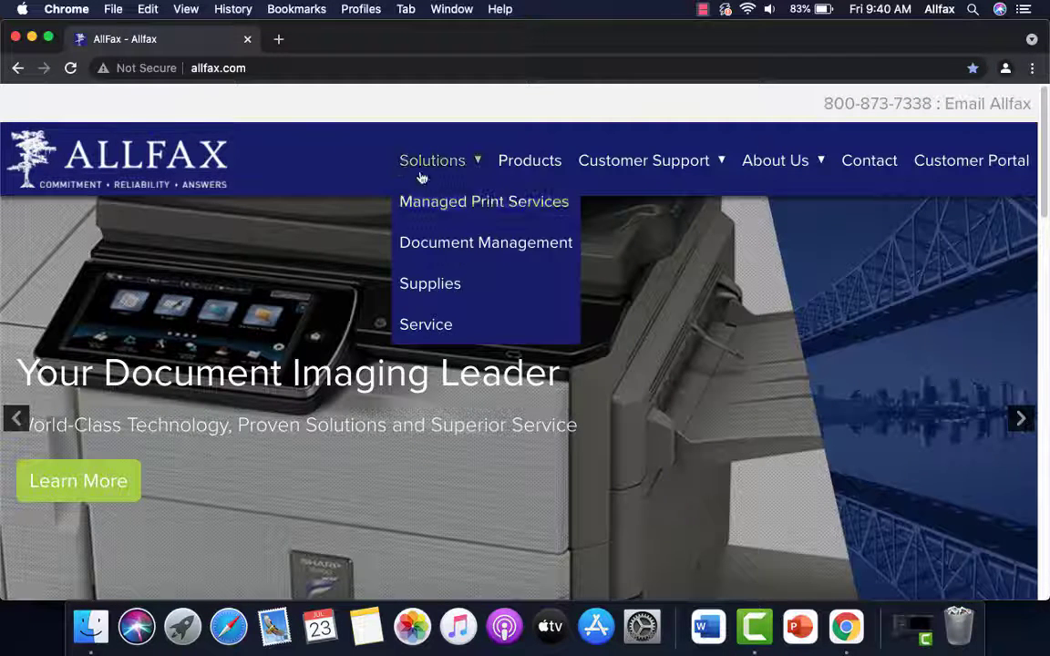
{"action": "mouse_move", "coordinate": [640, 181]}
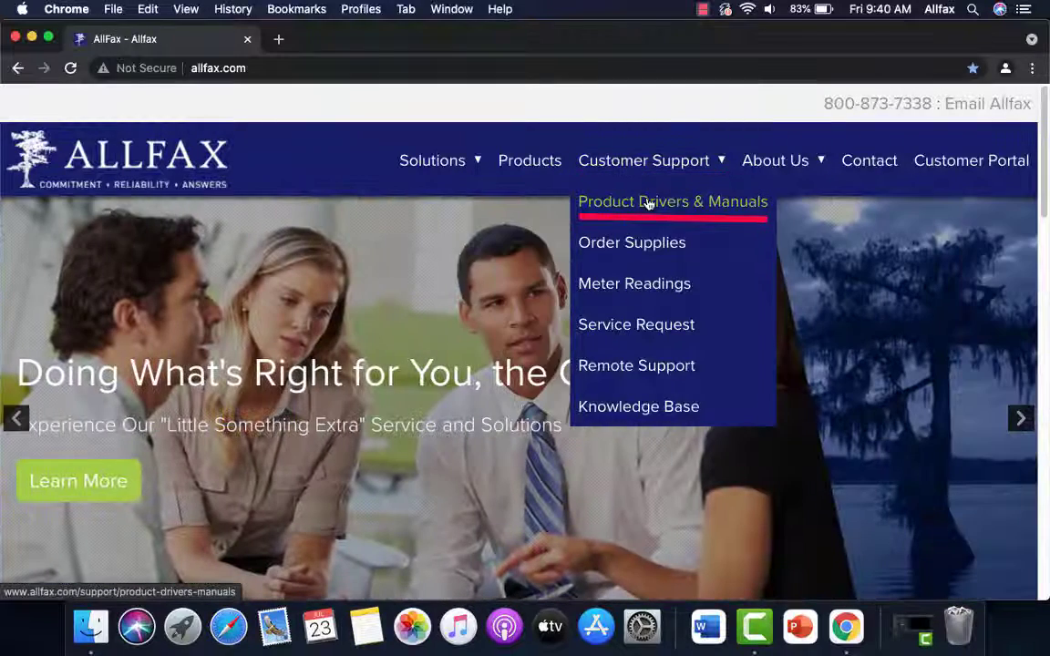
{"action": "left_click", "coordinate": [648, 202]}
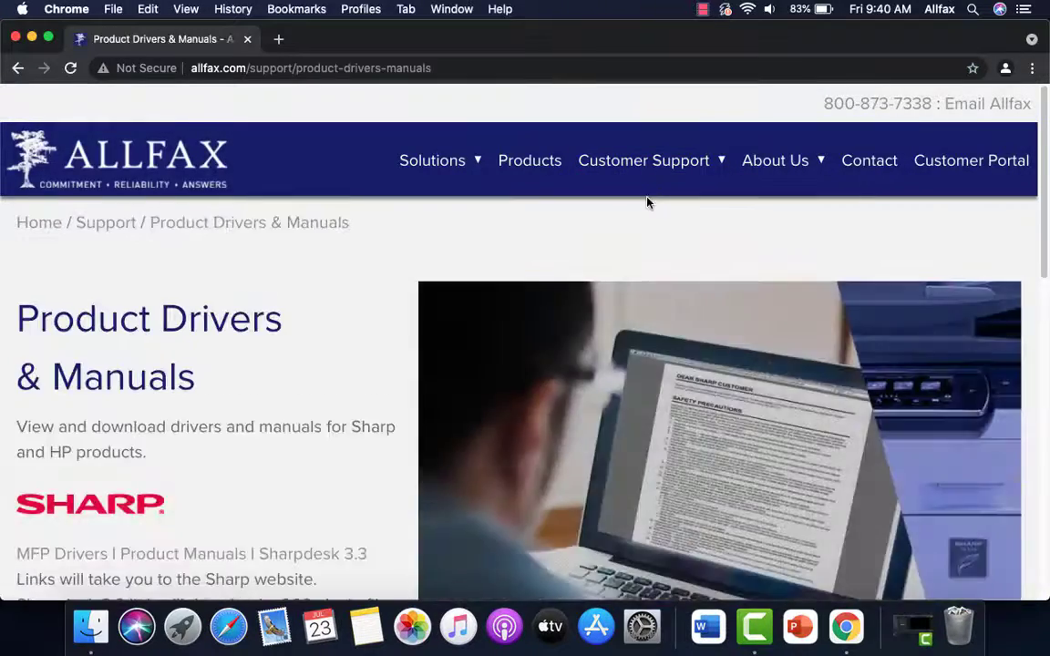
Step: Go to Sharp's MFP driver downloads and set Product Category to MFPs
{"action": "left_click", "coordinate": [62, 555]}
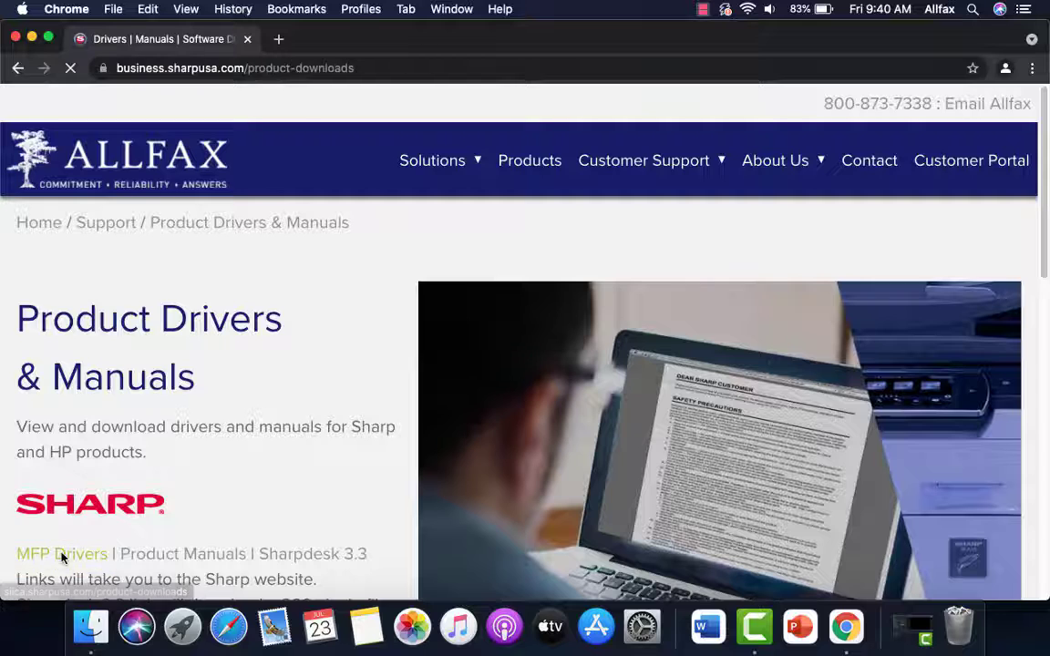
{"action": "scroll", "coordinate": [961, 509], "scroll_direction": "down", "scroll_amount": 3}
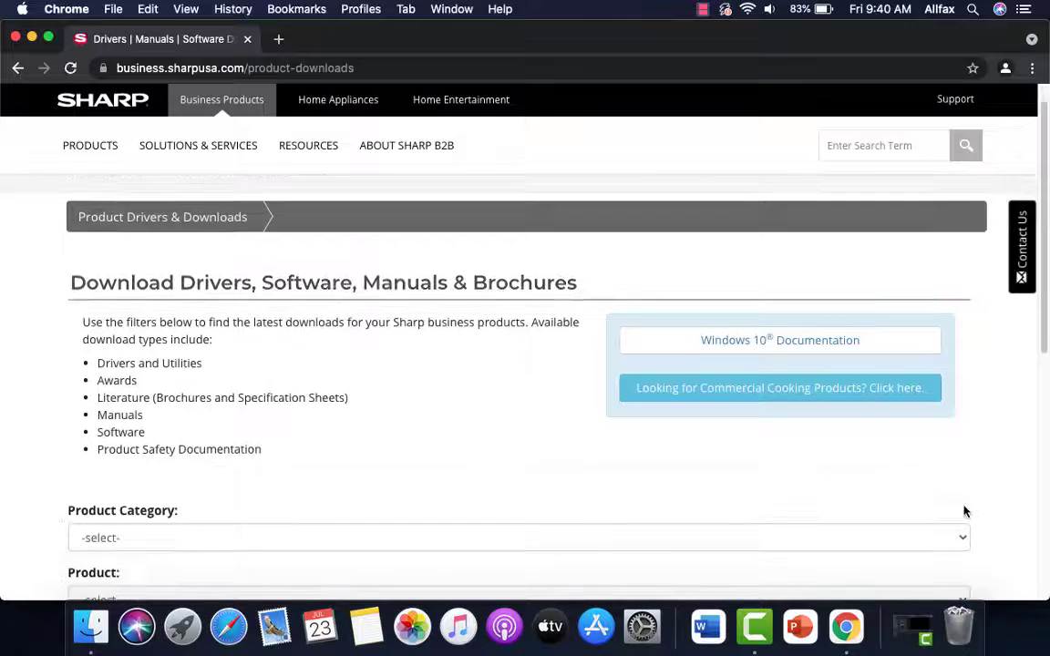
{"action": "scroll", "coordinate": [1018, 488], "scroll_direction": "down", "scroll_amount": 2}
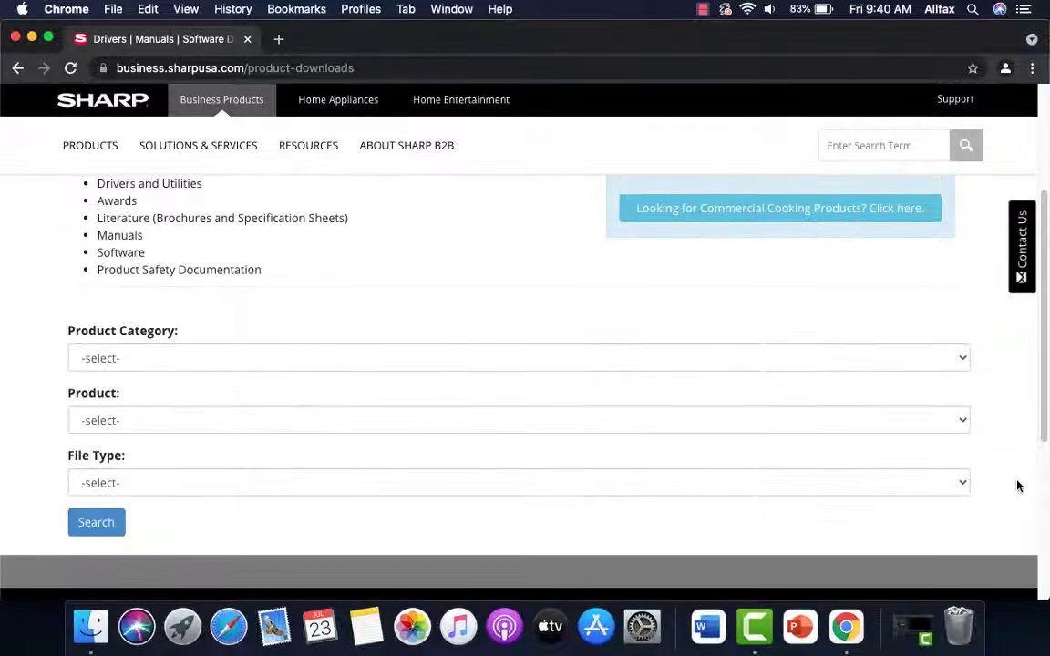
{"action": "left_click", "coordinate": [930, 364]}
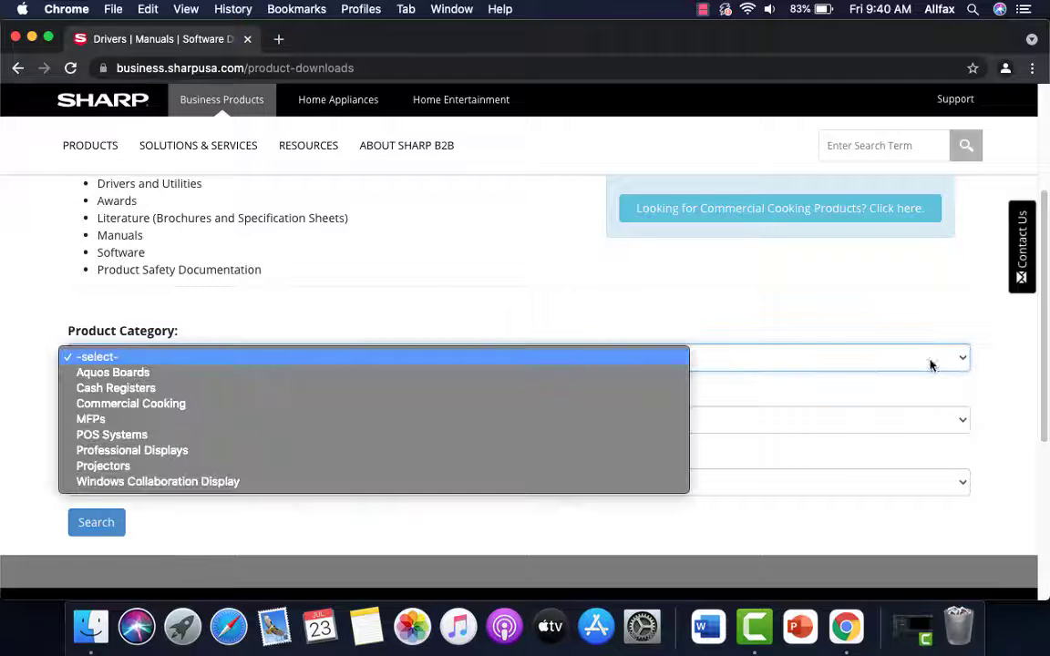
{"action": "left_click", "coordinate": [216, 424]}
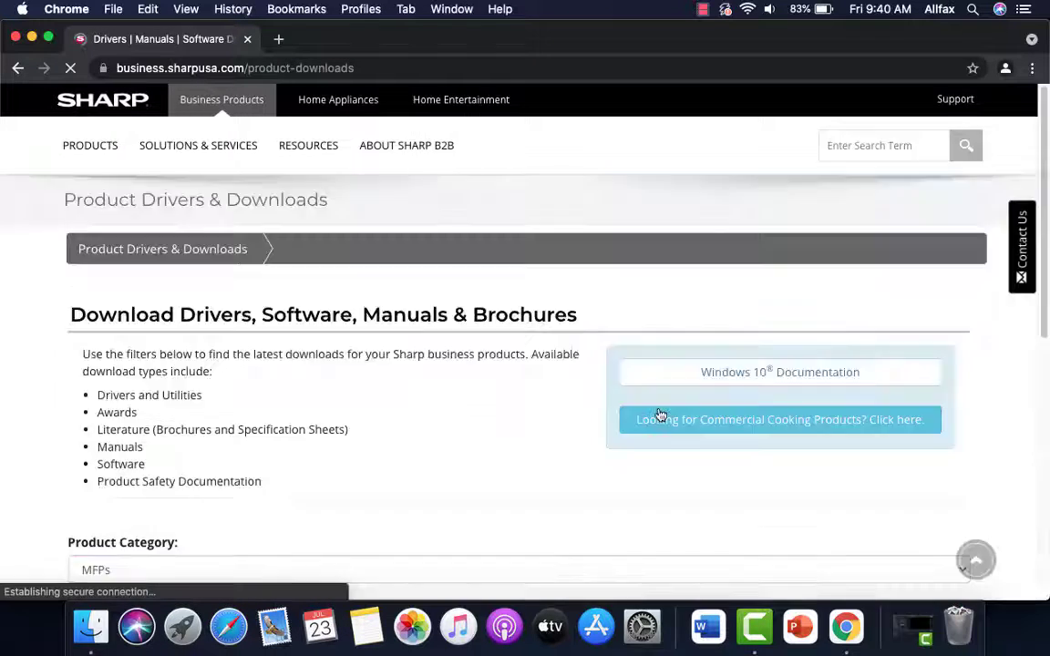
{"action": "scroll", "coordinate": [771, 504], "scroll_direction": "down", "scroll_amount": 10}
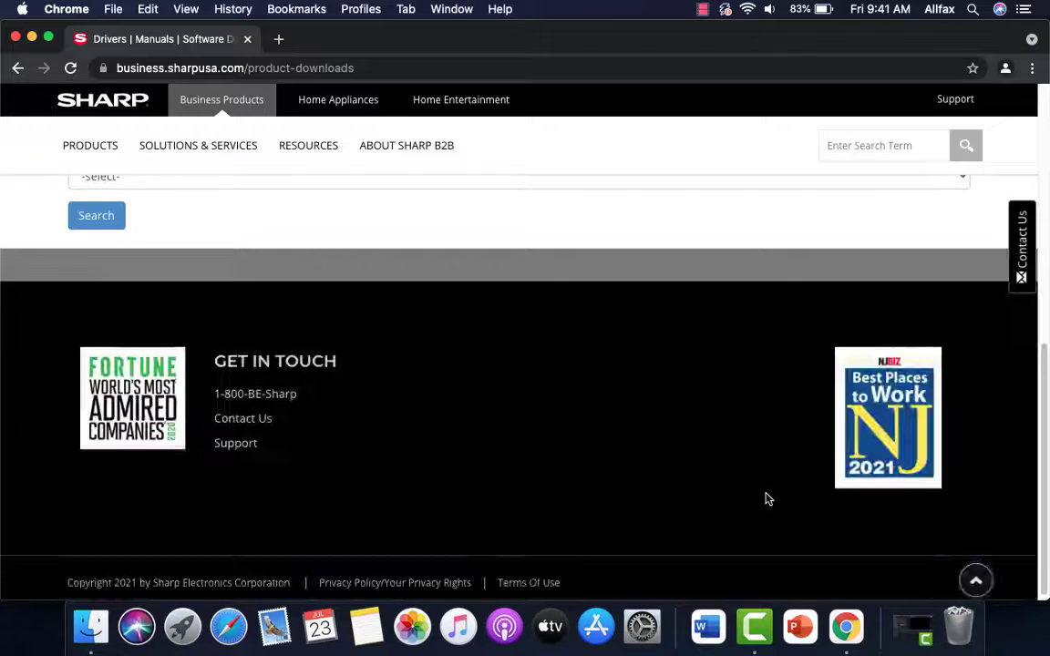
{"action": "scroll", "coordinate": [764, 497], "scroll_direction": "up", "scroll_amount": 4}
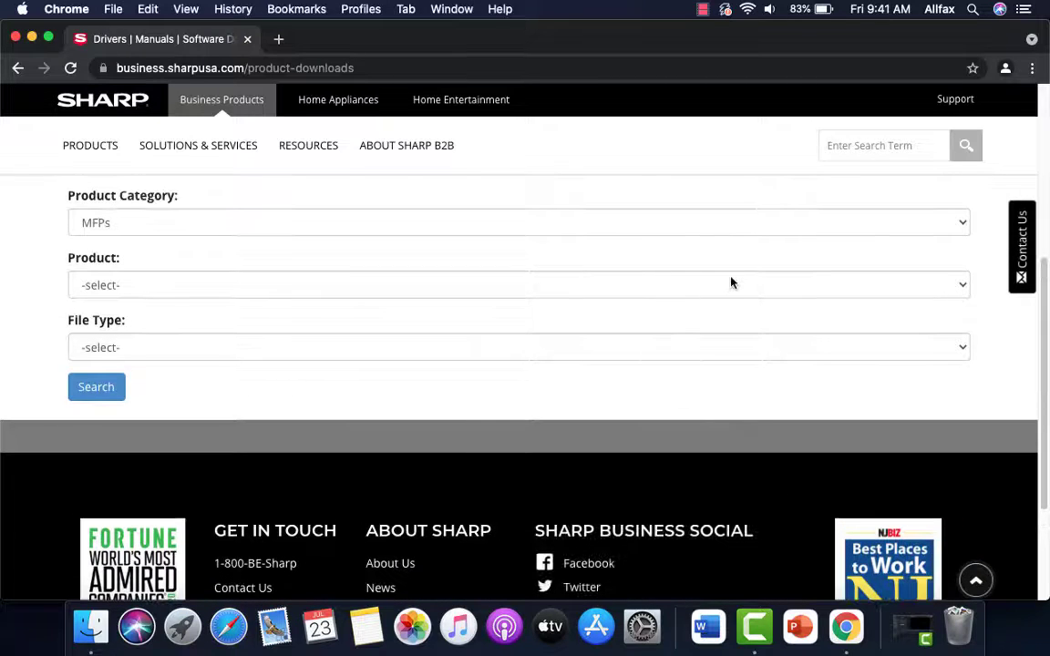
Step: Choose product MX-3570V and file type Drivers and Utilities, then search
{"action": "left_click", "coordinate": [733, 285]}
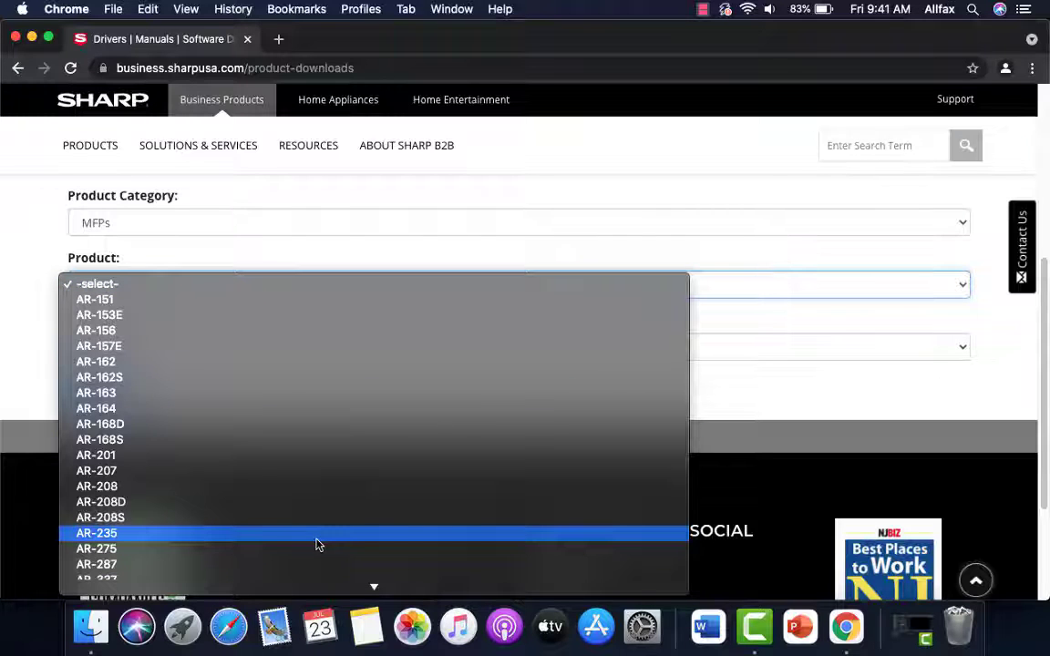
{"action": "scroll", "coordinate": [318, 545], "scroll_direction": "down", "scroll_amount": 15}
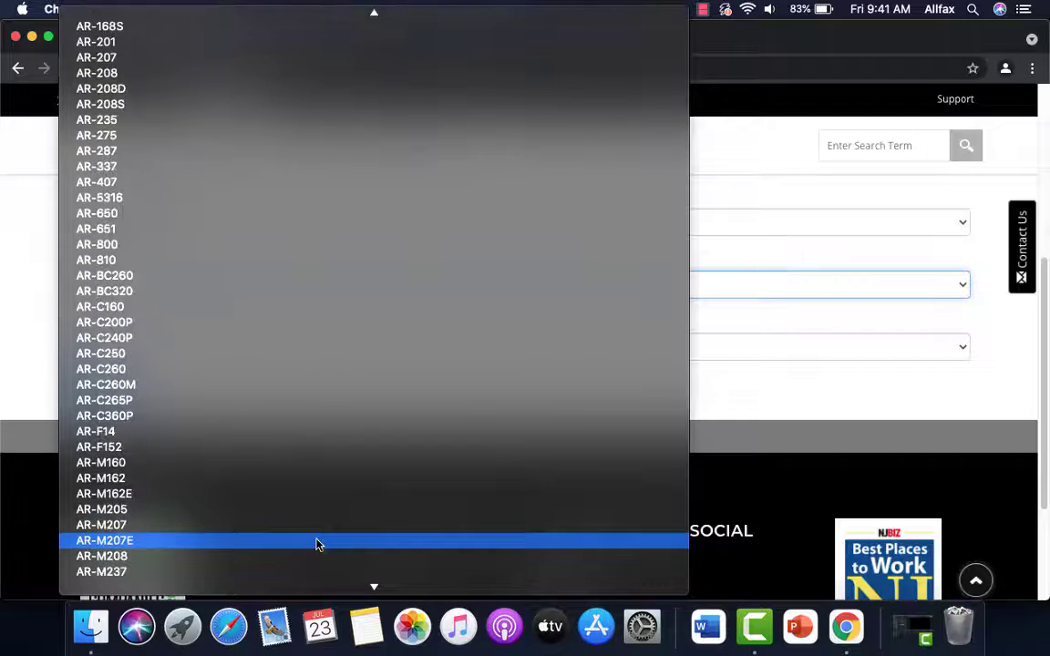
{"action": "scroll", "coordinate": [318, 545], "scroll_direction": "down", "scroll_amount": 4}
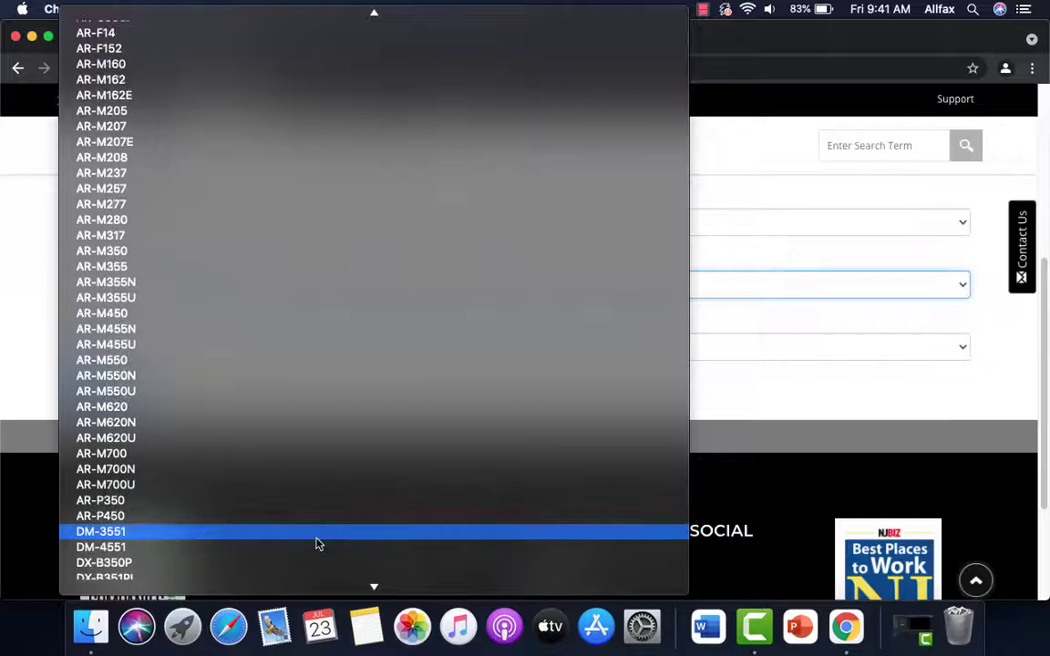
{"action": "scroll", "coordinate": [318, 544], "scroll_direction": "down", "scroll_amount": 12}
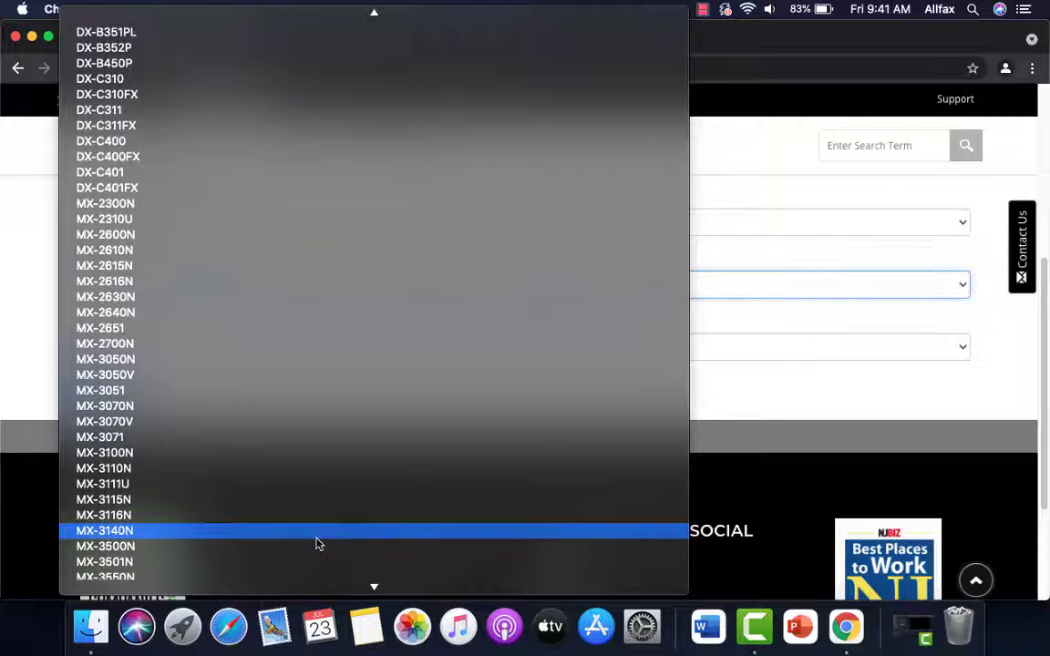
{"action": "scroll", "coordinate": [318, 544], "scroll_direction": "down", "scroll_amount": 3}
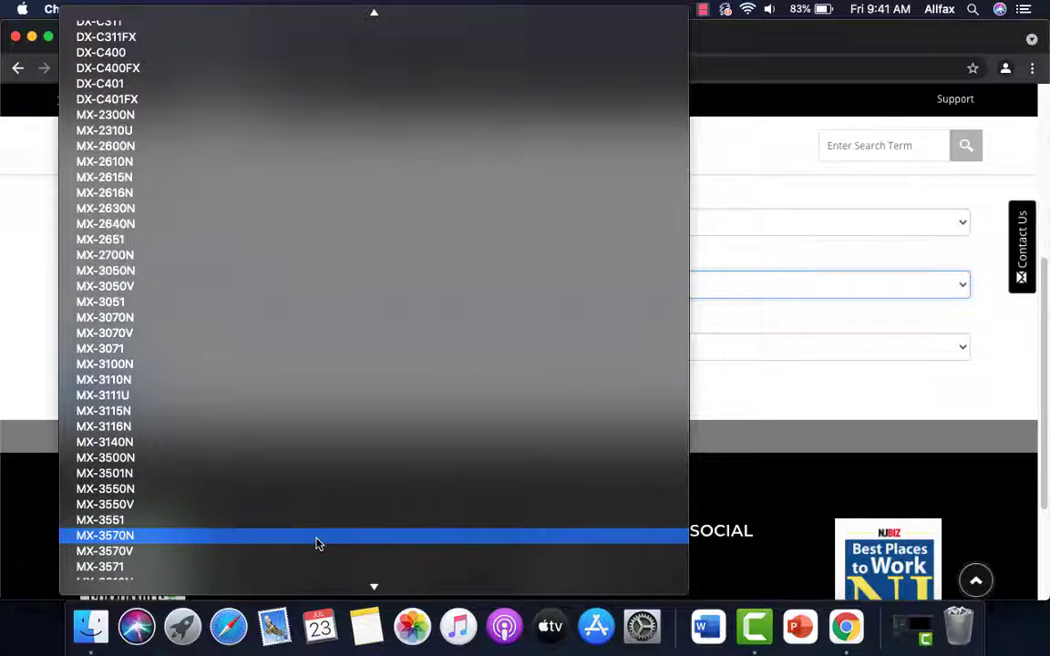
{"action": "left_click", "coordinate": [317, 544]}
{"action": "left_click", "coordinate": [422, 503]}
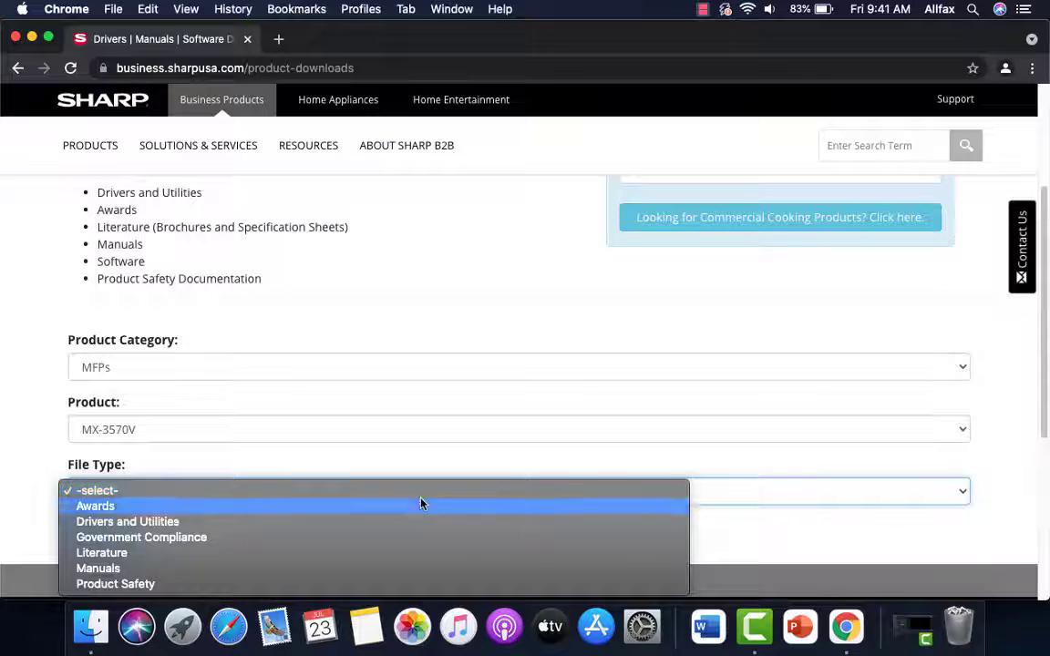
{"action": "left_click", "coordinate": [159, 521]}
{"action": "left_click", "coordinate": [80, 532]}
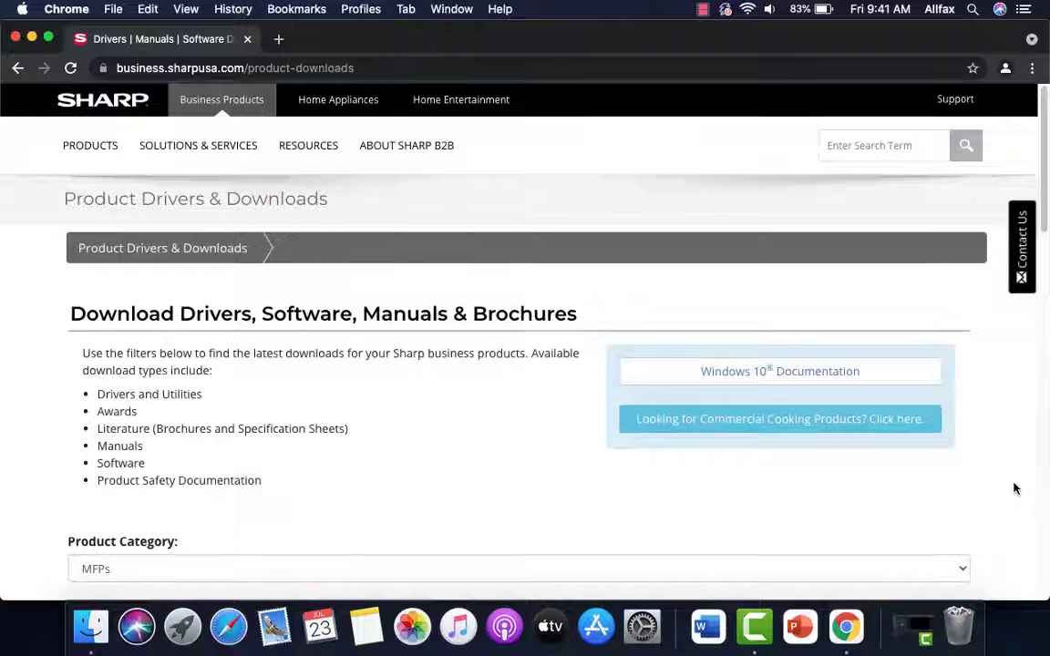
Step: Download the 'Mac OS Driver Package – PS Mac OS 10.15-11.0' zip and open it
{"action": "scroll", "coordinate": [1015, 490], "scroll_direction": "down", "scroll_amount": 10}
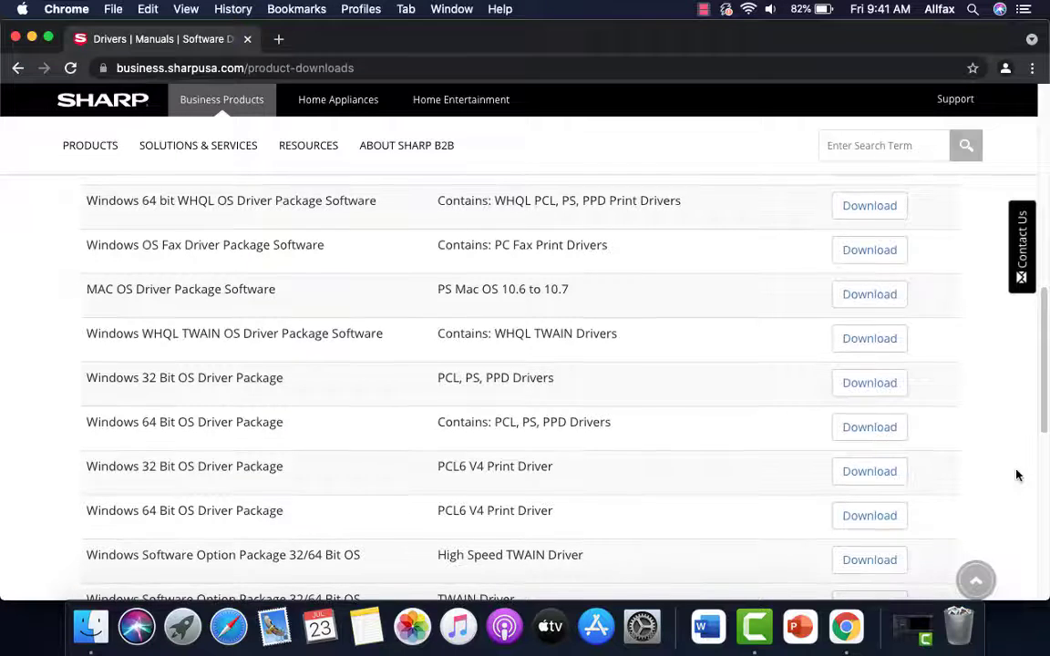
{"action": "scroll", "coordinate": [1017, 475], "scroll_direction": "down", "scroll_amount": 5}
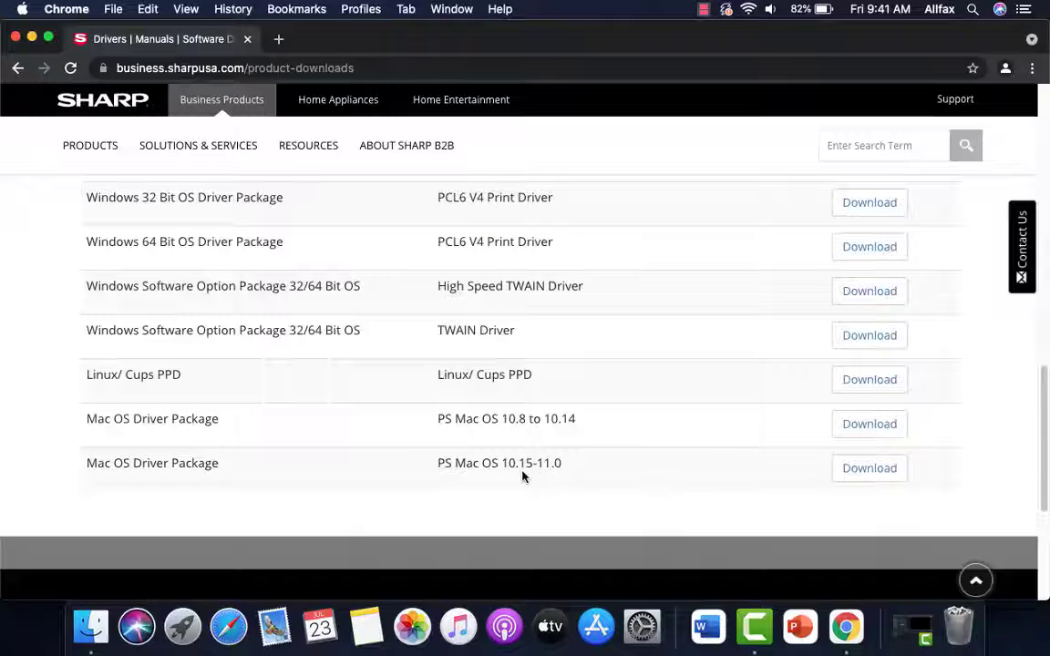
{"action": "left_click", "coordinate": [856, 476]}
{"action": "scroll", "coordinate": [857, 483], "scroll_direction": "down", "scroll_amount": 5}
{"action": "scroll", "coordinate": [856, 484], "scroll_direction": "down", "scroll_amount": 2}
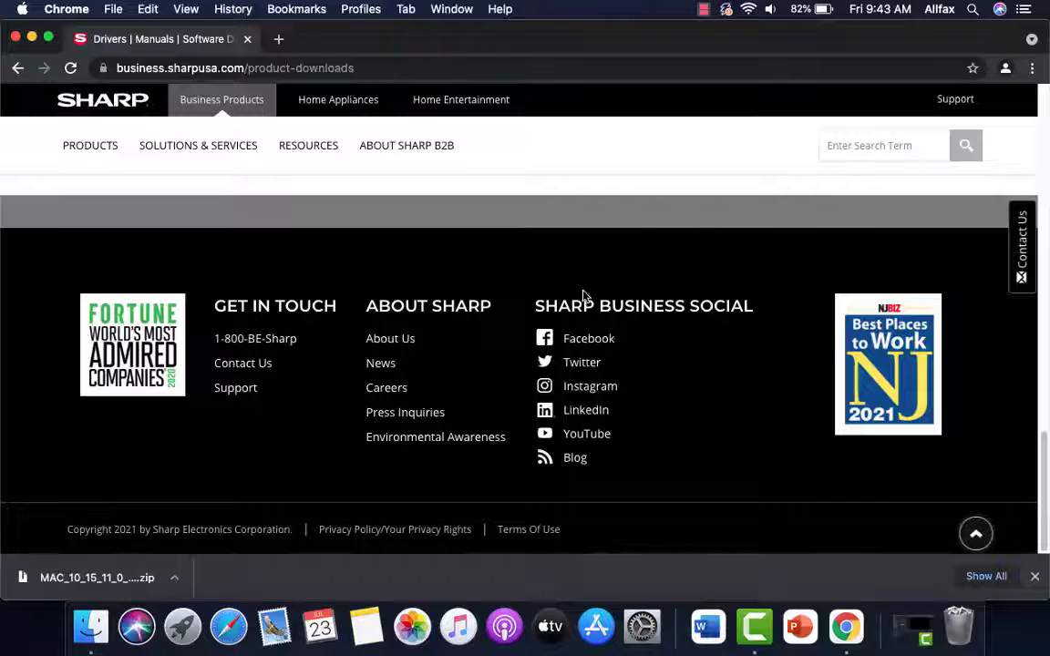
{"action": "left_click", "coordinate": [96, 577]}
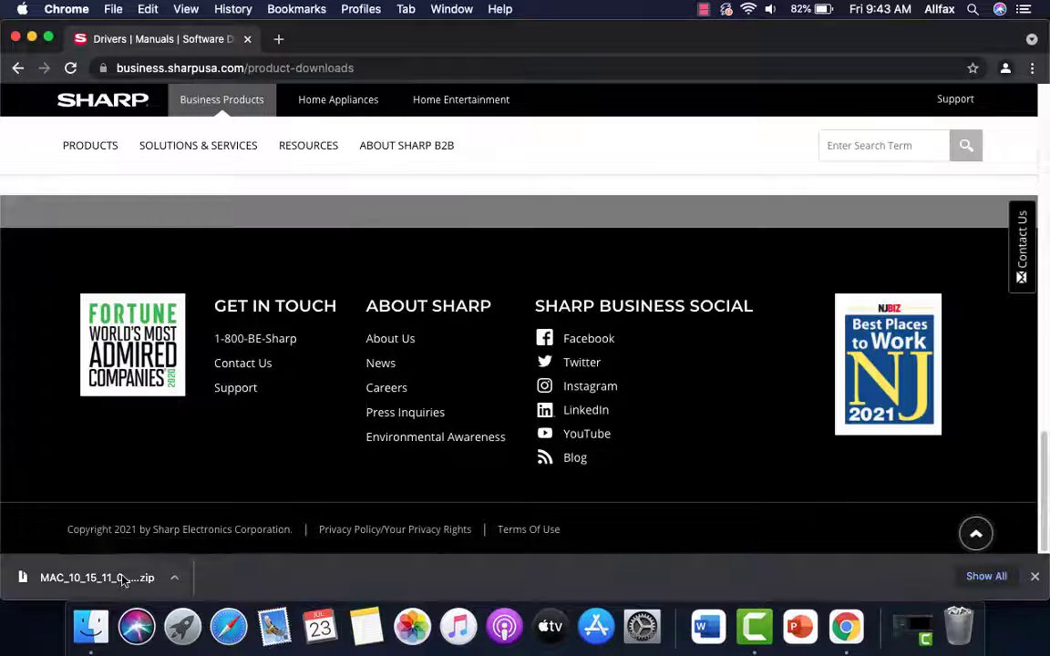
Step: Open the extracted driver folder and mount the MX-C52_2102a_MacPS.dmg disk image
{"action": "double_click", "coordinate": [409, 150]}
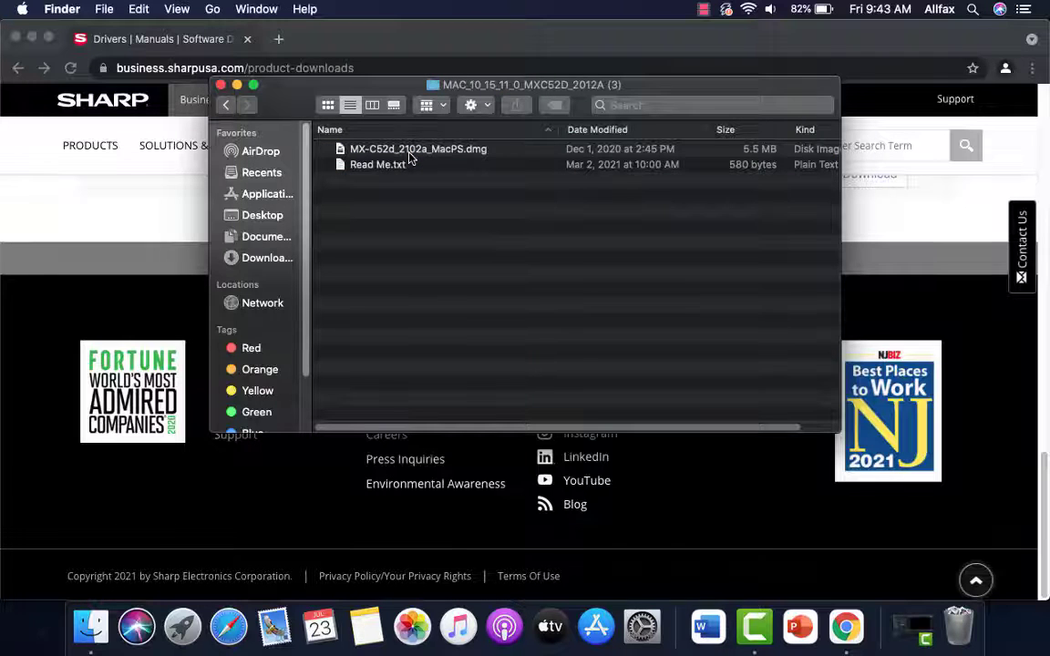
{"action": "double_click", "coordinate": [409, 151]}
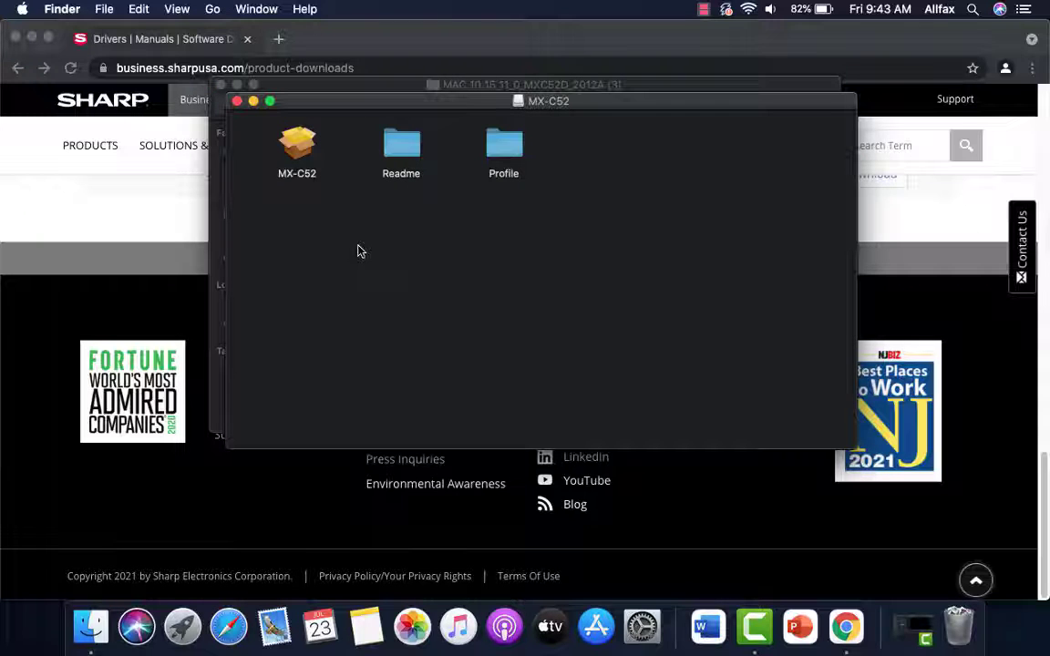
Step: Install the MX-C52 driver on Macintosh HD, accepting the license and authorizing with the account password
{"action": "double_click", "coordinate": [299, 146]}
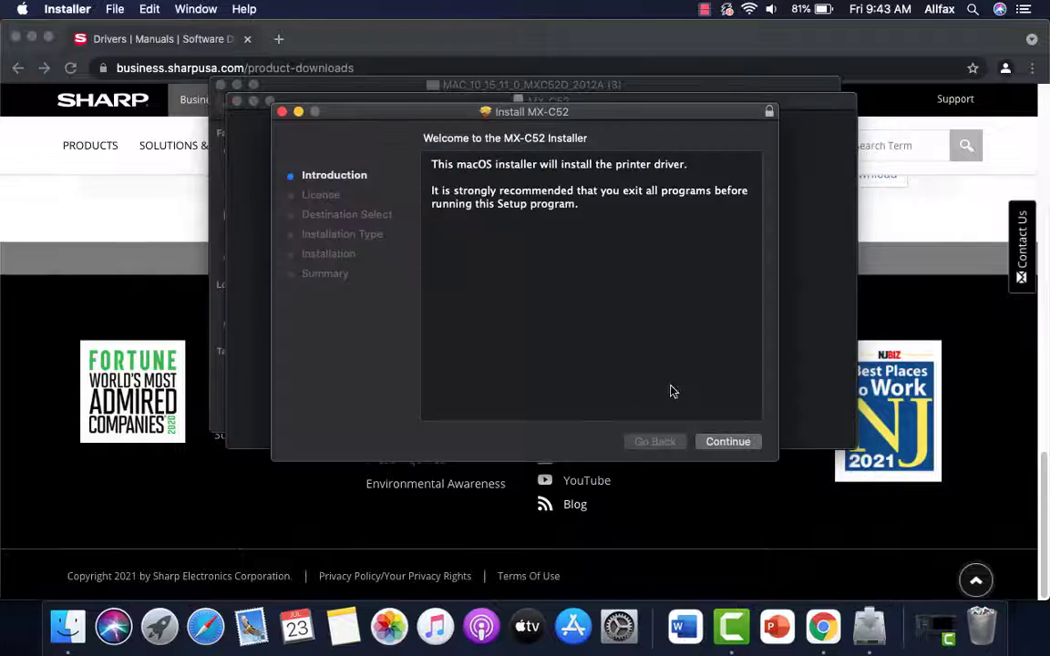
{"action": "left_click", "coordinate": [744, 447]}
{"action": "left_click", "coordinate": [740, 447]}
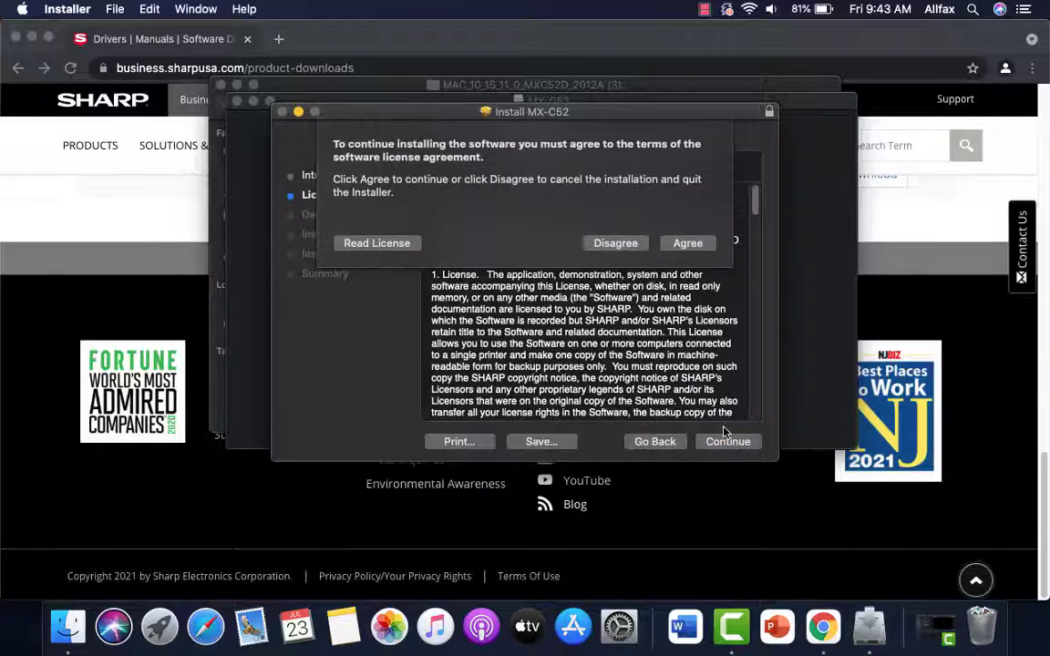
{"action": "left_click", "coordinate": [679, 244]}
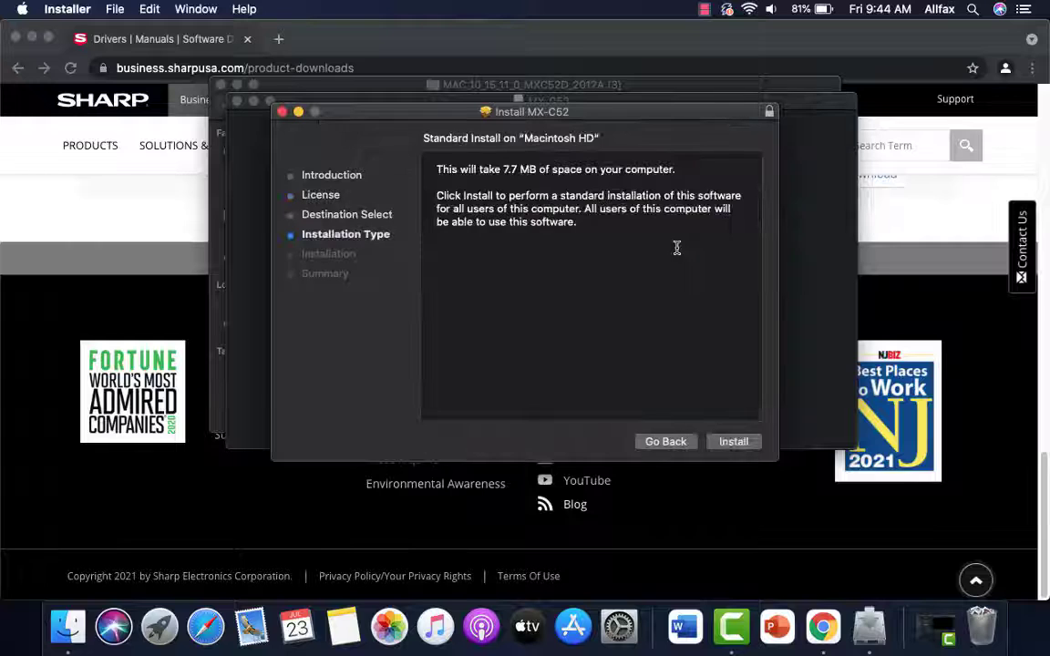
{"action": "left_click", "coordinate": [734, 445]}
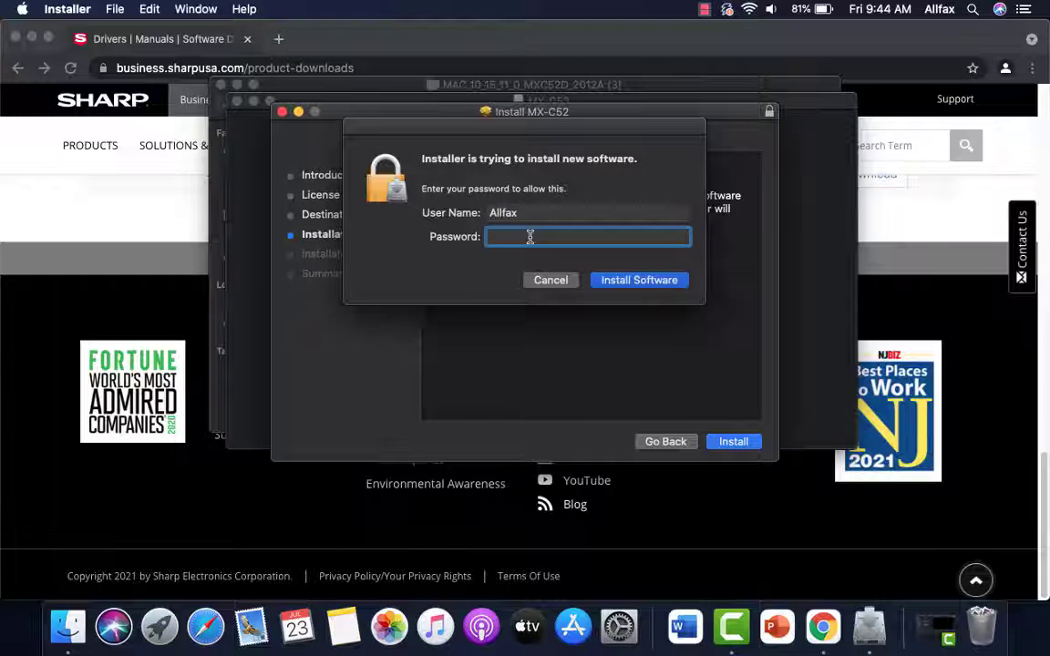
{"action": "type", "text": "*********"}
{"action": "left_click", "coordinate": [627, 290]}
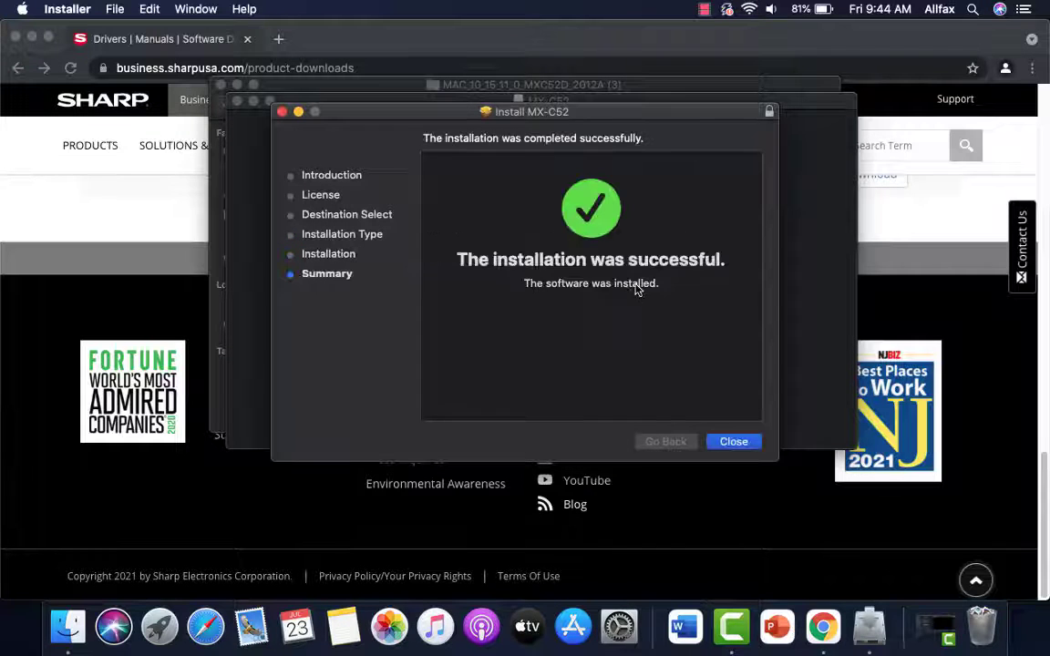
{"action": "left_click", "coordinate": [735, 443]}
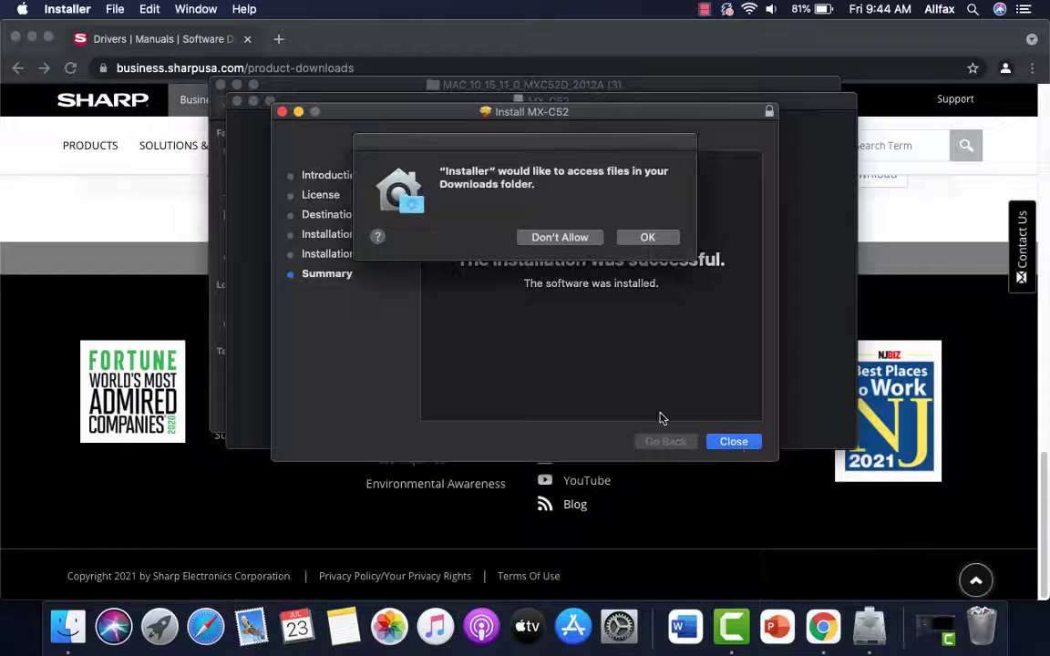
{"action": "left_click", "coordinate": [645, 238]}
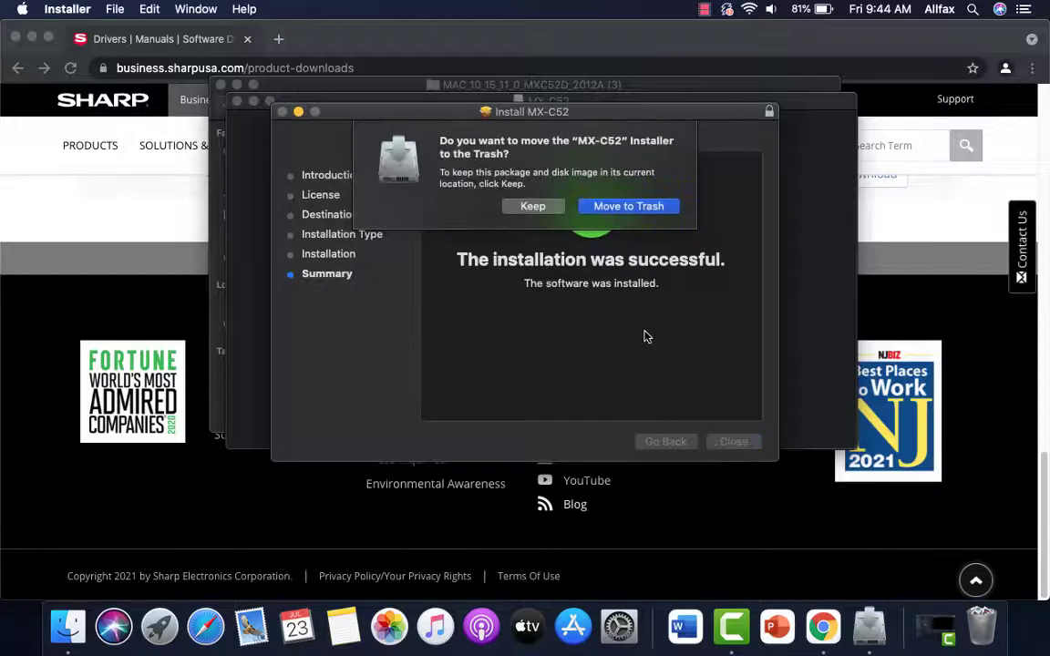
Step: Trash the used installer, close the driver folder and Chrome, and launch System Preferences
{"action": "left_click", "coordinate": [634, 211]}
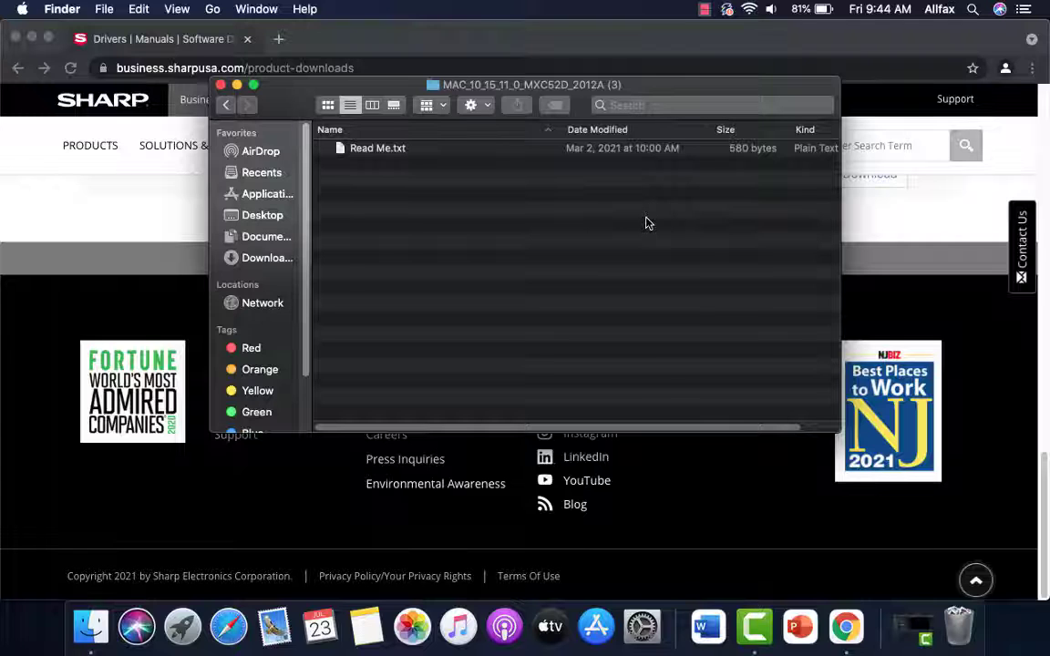
{"action": "left_click", "coordinate": [220, 85]}
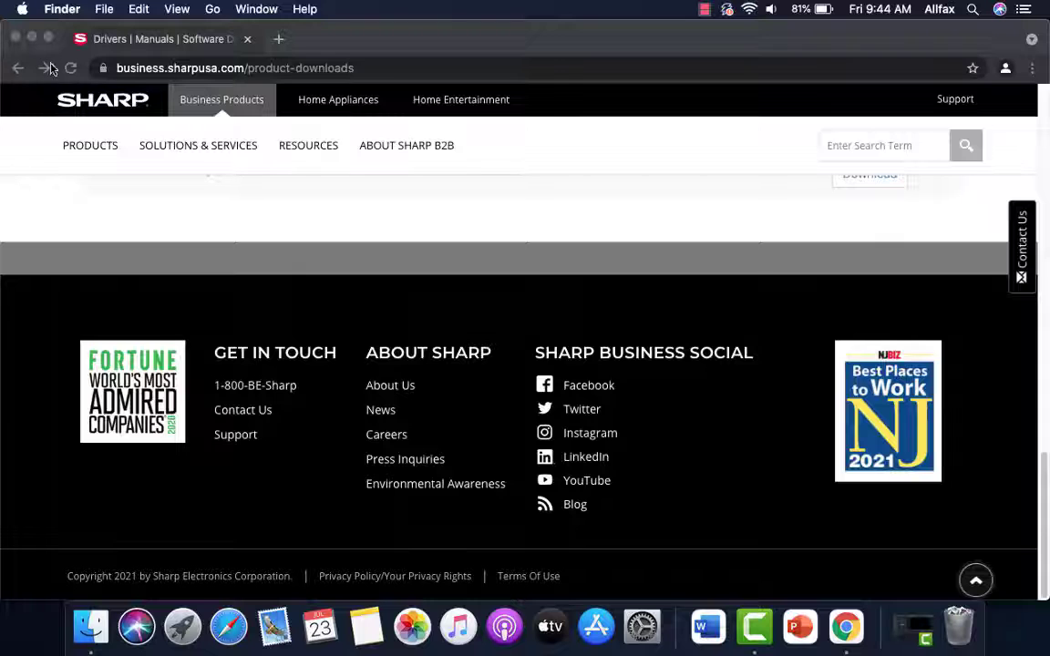
{"action": "left_click", "coordinate": [13, 46]}
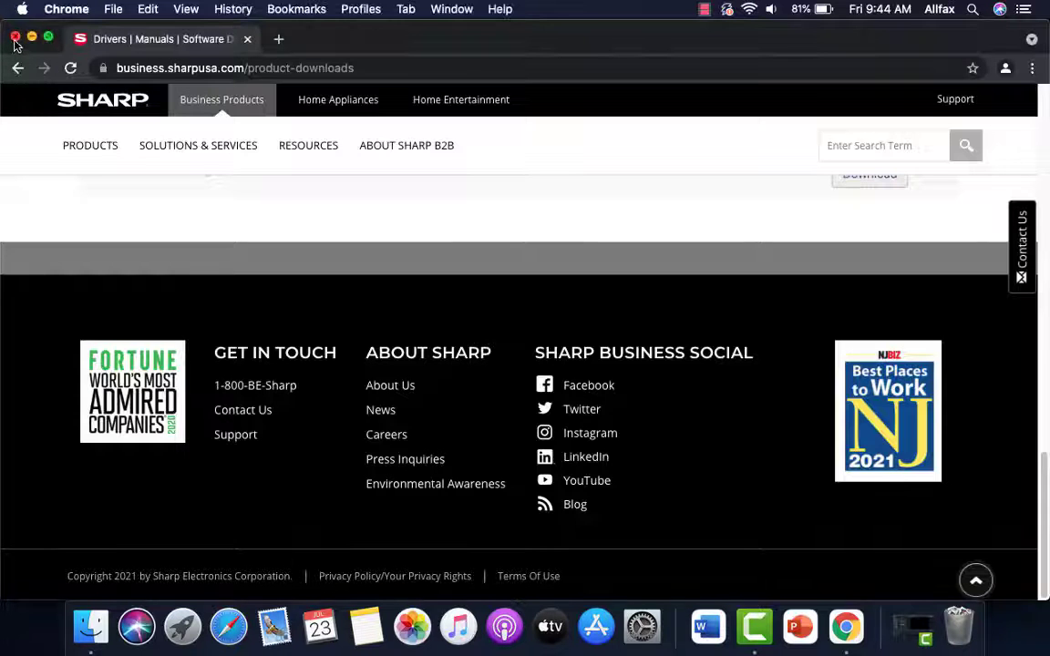
{"action": "left_click", "coordinate": [14, 38]}
{"action": "left_click", "coordinate": [643, 627]}
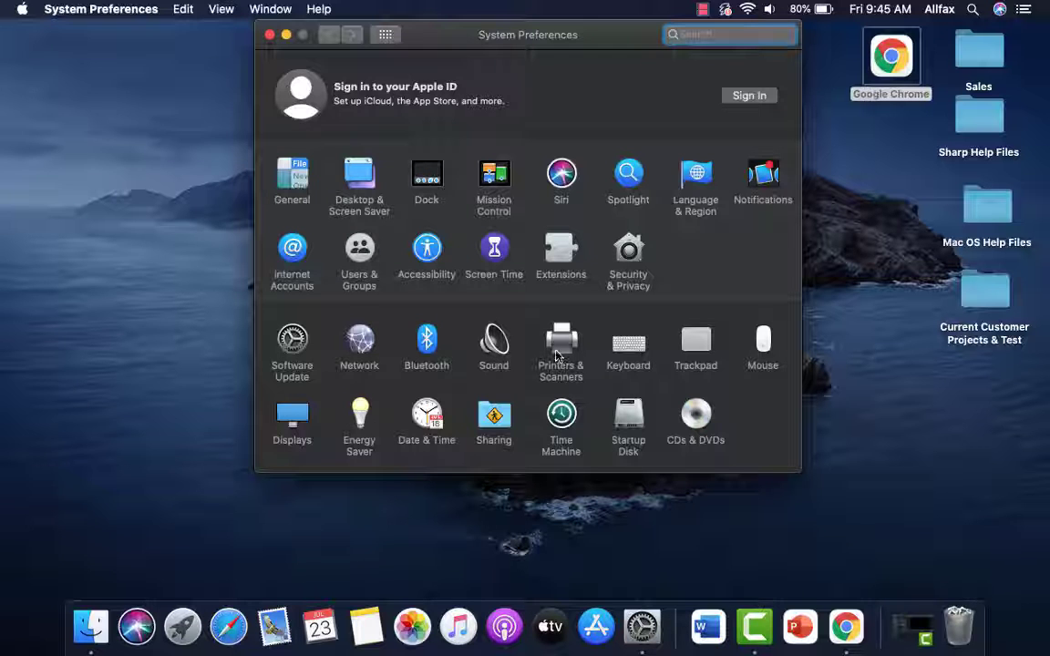
Step: In Printers & Scanners, start adding a printer on the Add dialog's IP tab
{"action": "left_click", "coordinate": [558, 351]}
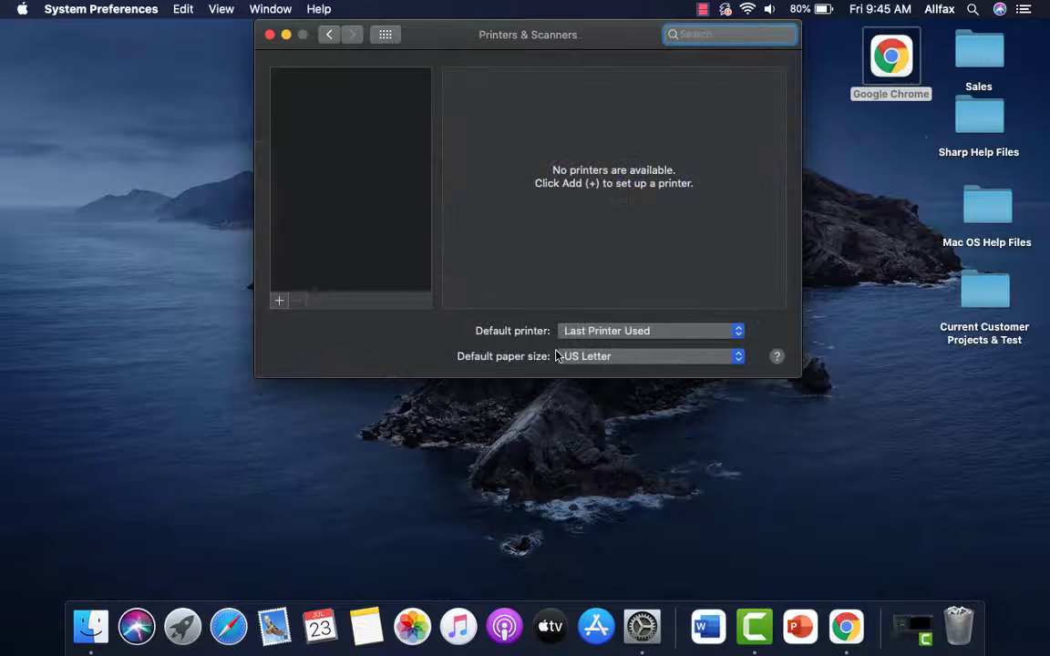
{"action": "left_click", "coordinate": [279, 303]}
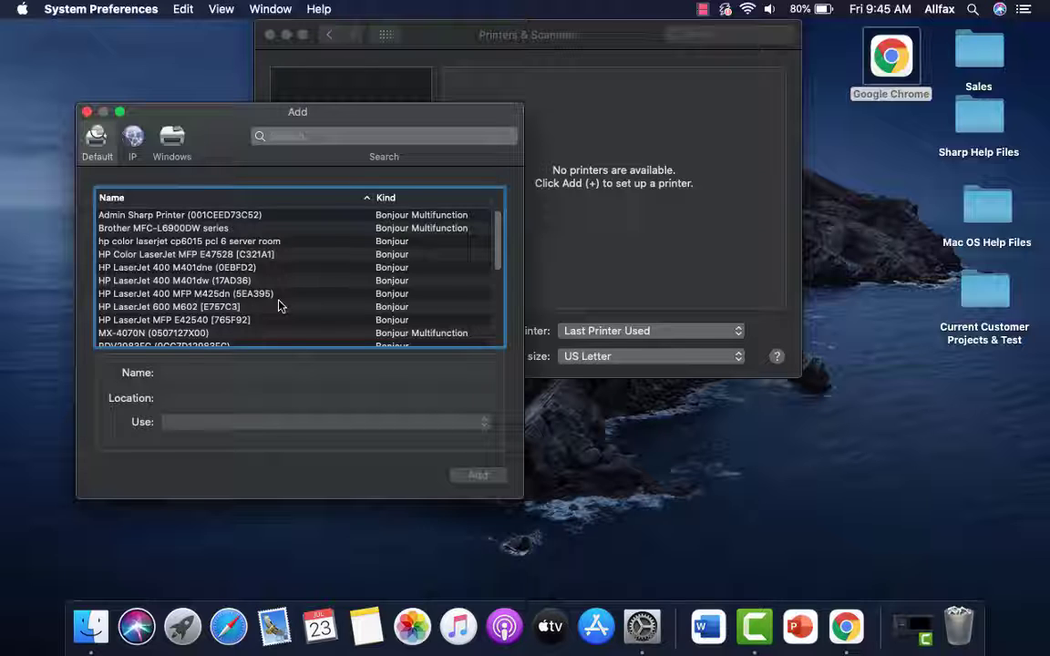
{"action": "left_click", "coordinate": [134, 141]}
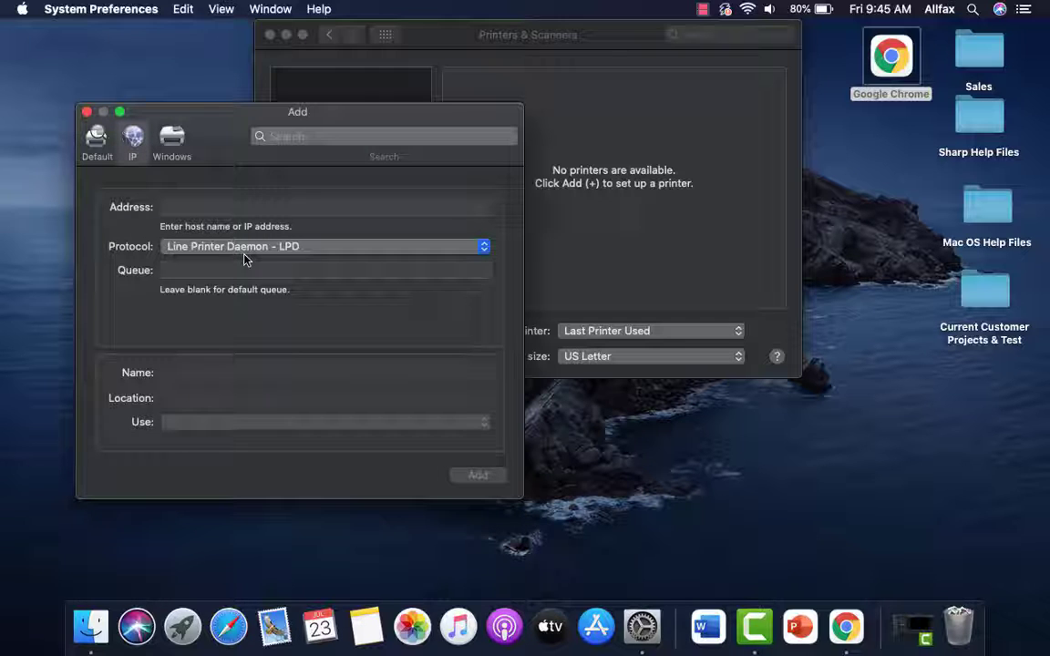
Step: Enter printer address 10.0.0.53 and name the printer 'Sharp MX-3570V PPD'
{"action": "left_click", "coordinate": [188, 206]}
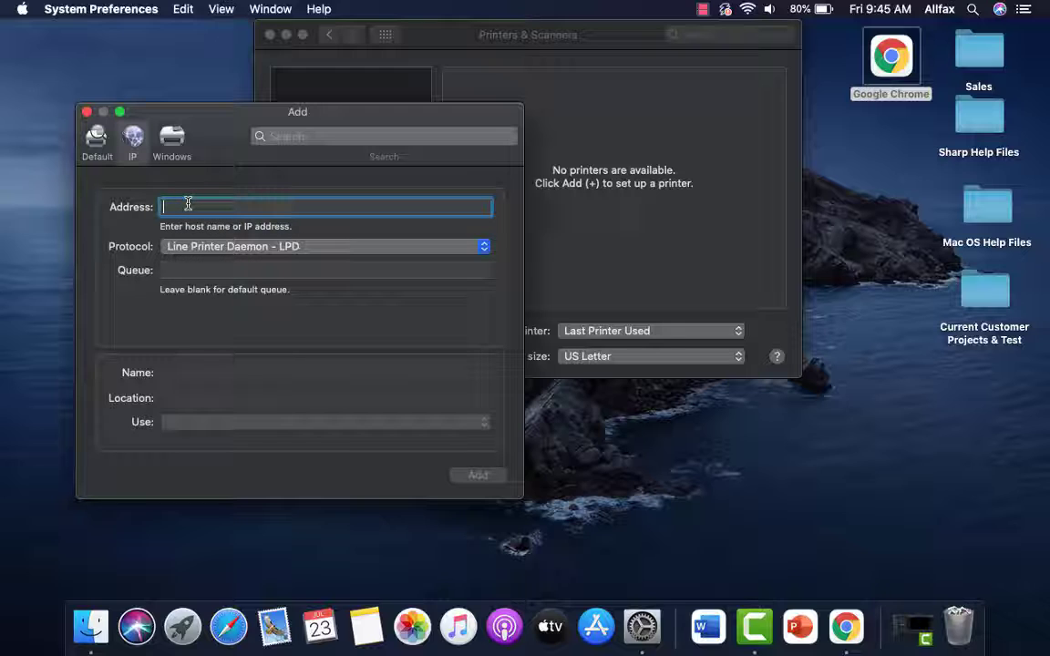
{"action": "type", "text": "10.0.0"}
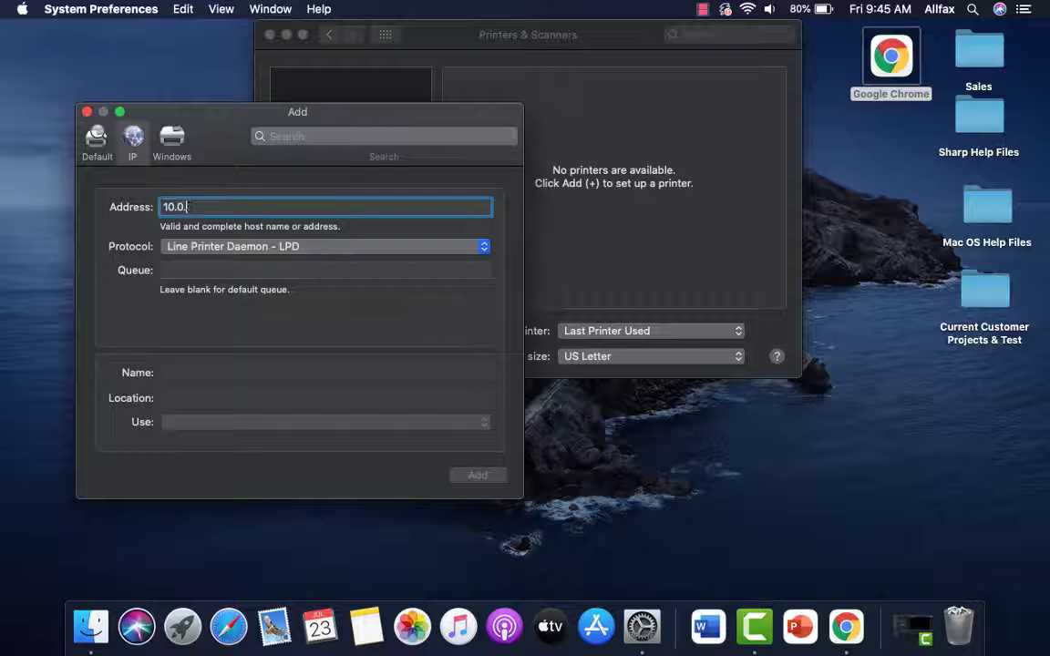
{"action": "type", "text": ".53"}
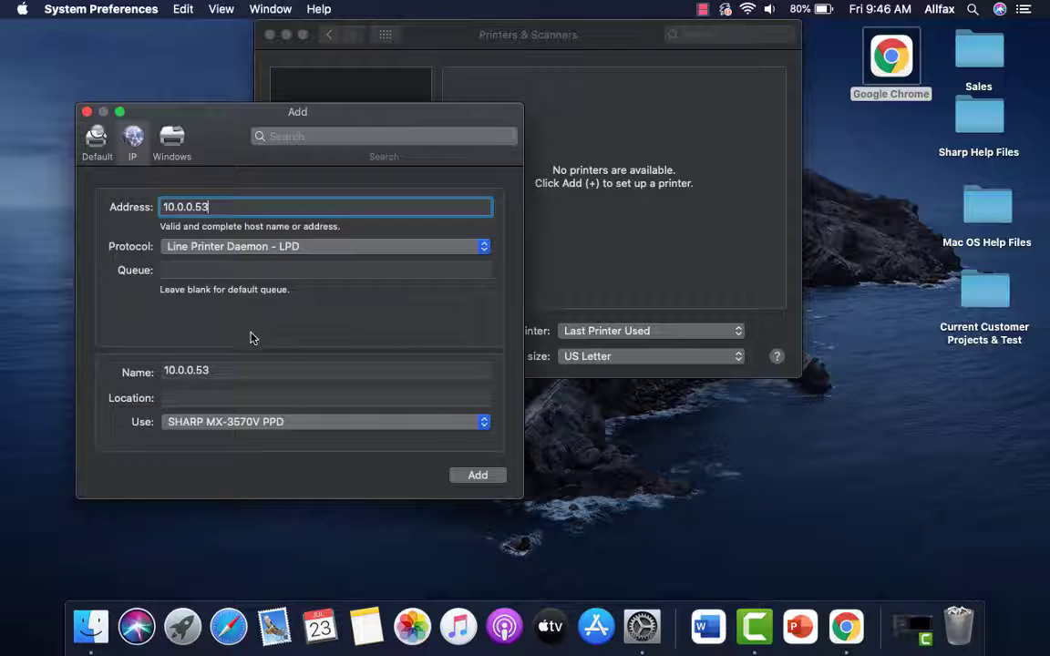
{"action": "left_click", "coordinate": [225, 372]}
{"action": "key", "text": "BackSpace"}
{"action": "key", "text": "BackSpace"}
{"action": "key", "text": "BackSpace"}
{"action": "key", "text": "BackSpace"}
{"action": "key", "text": "BackSpace"}
{"action": "key", "text": "BackSpace"}
{"action": "key", "text": "BackSpace"}
{"action": "key", "text": "BackSpace"}
{"action": "key", "text": "BackSpace"}
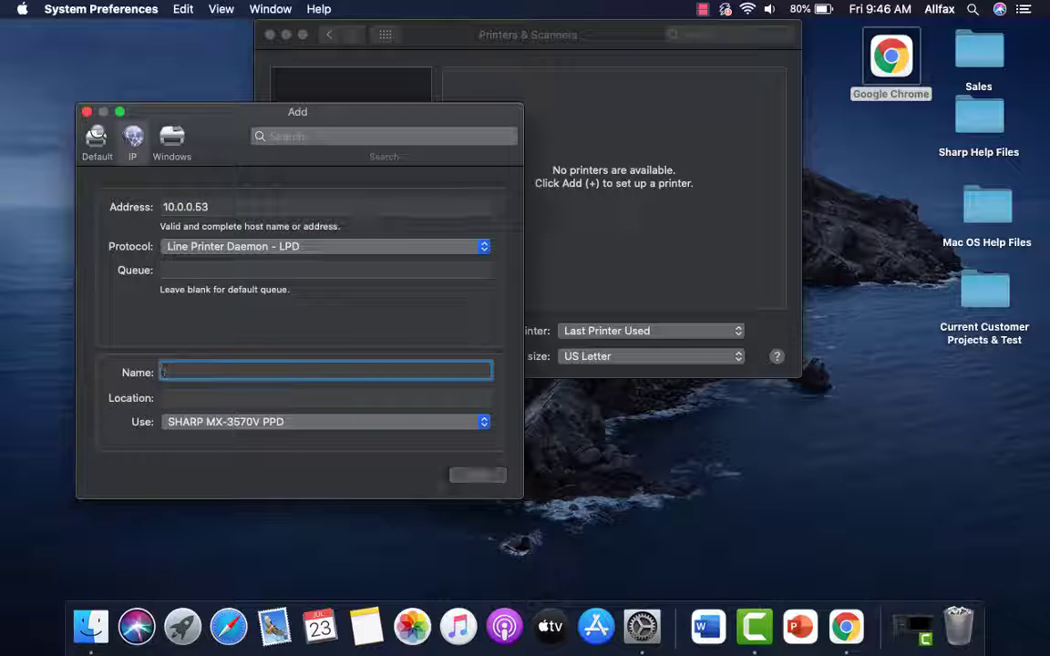
{"action": "type", "text": "Shar"}
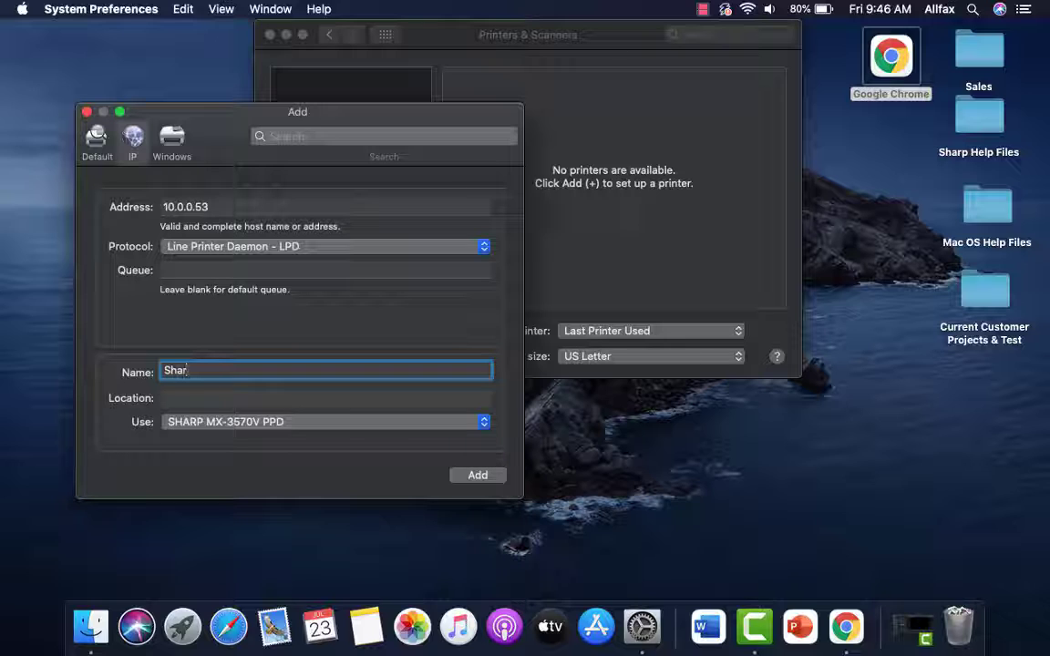
{"action": "type", "text": "p MX-3570V PPD"}
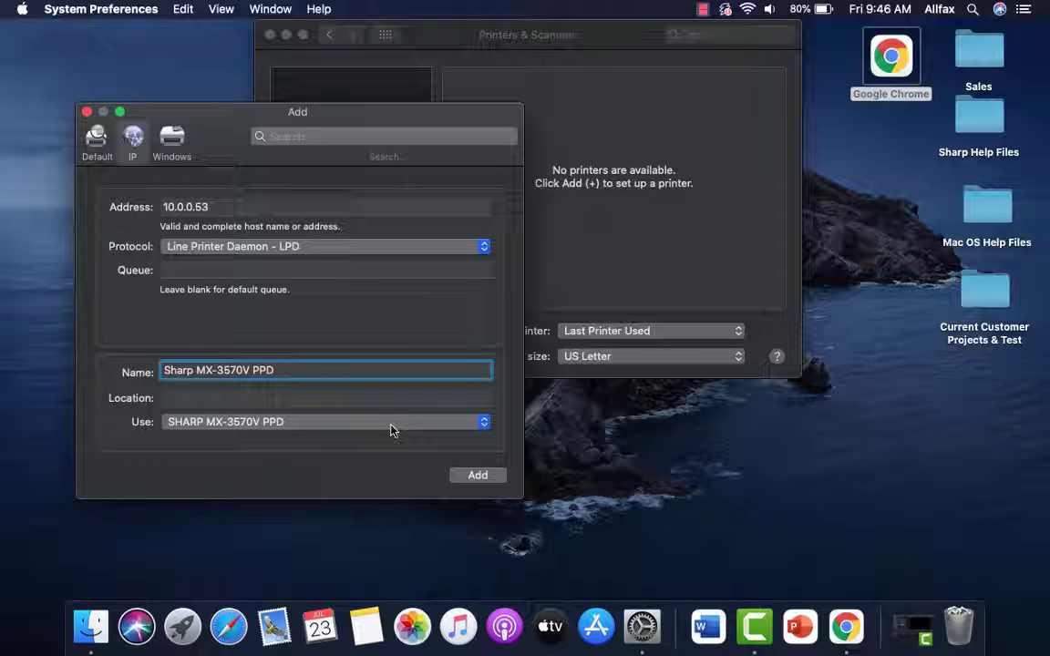
Step: Add the printer with Four Trays input, Inner Finisher output and Right Tray installed
{"action": "left_click", "coordinate": [476, 476]}
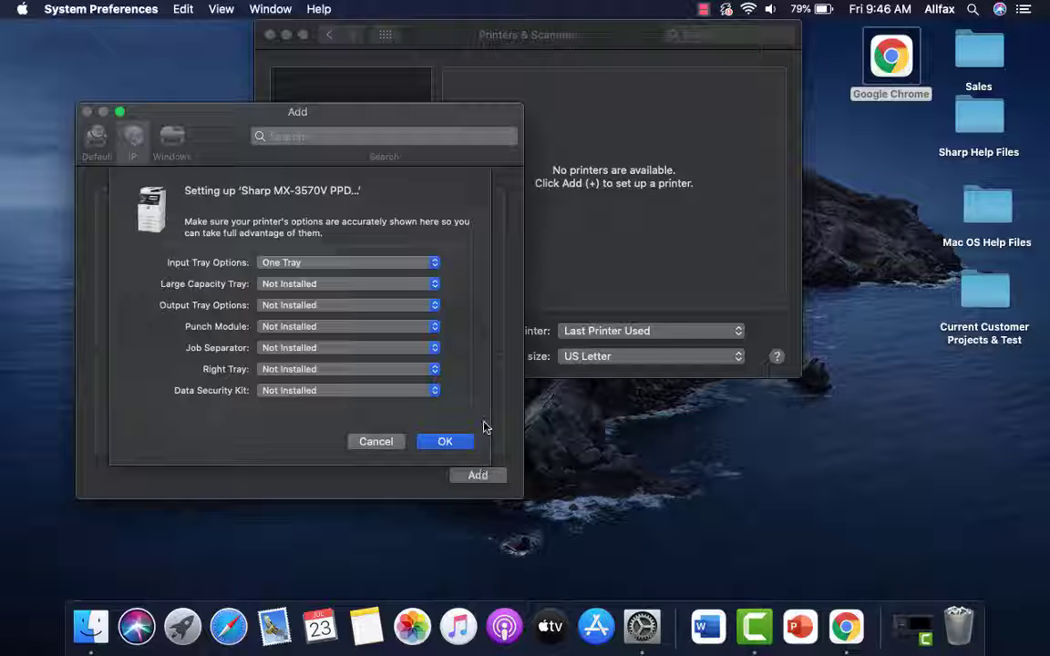
{"action": "left_click", "coordinate": [435, 264]}
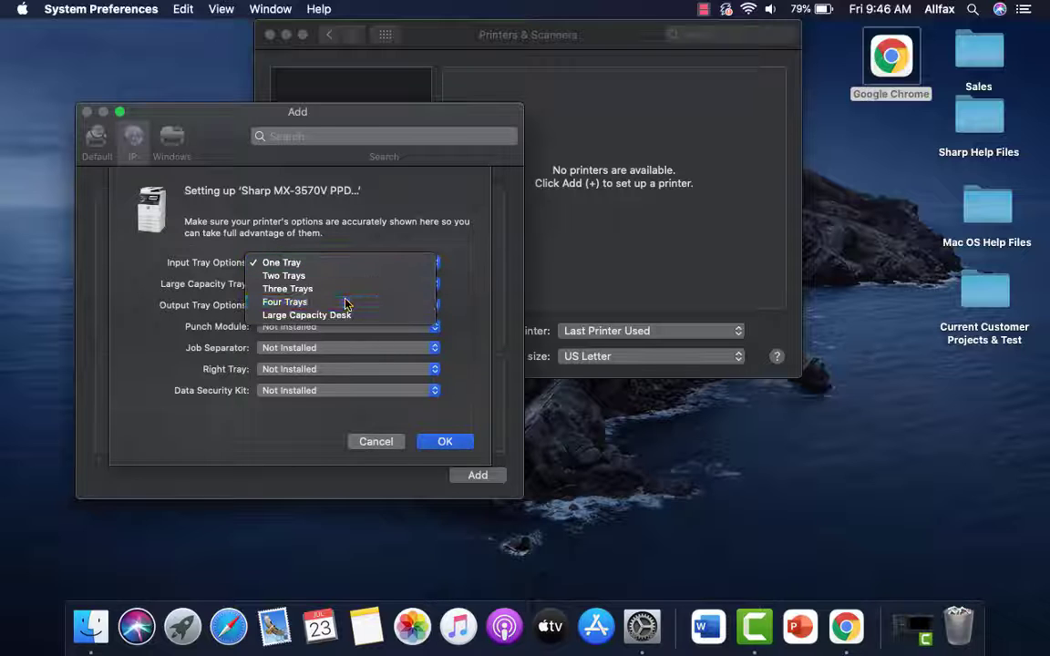
{"action": "left_click", "coordinate": [346, 302]}
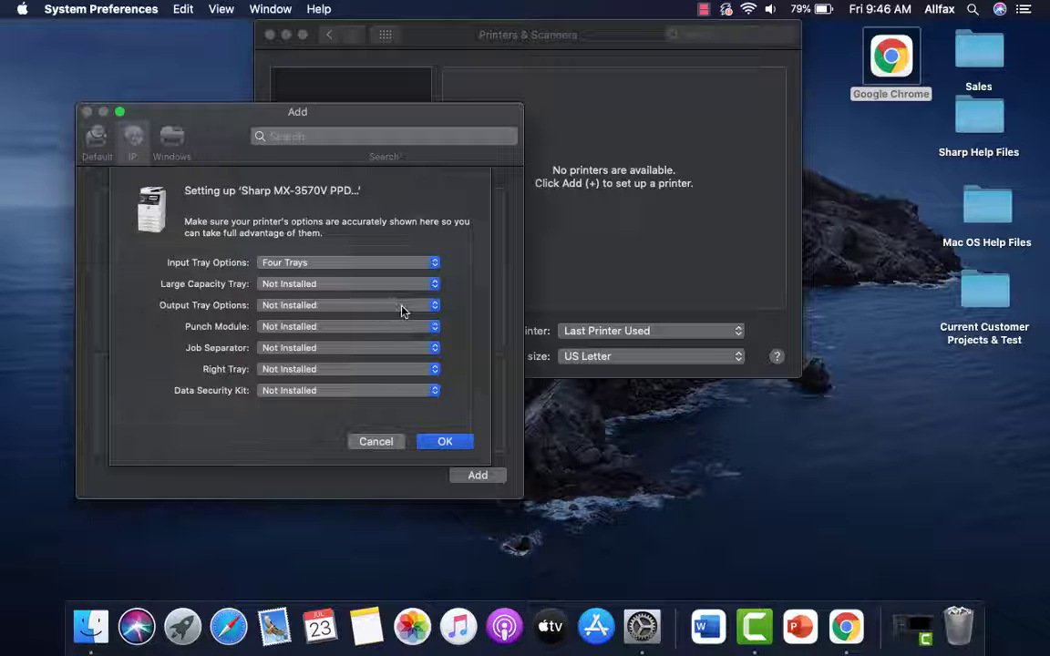
{"action": "left_click", "coordinate": [402, 306]}
{"action": "left_click", "coordinate": [358, 321]}
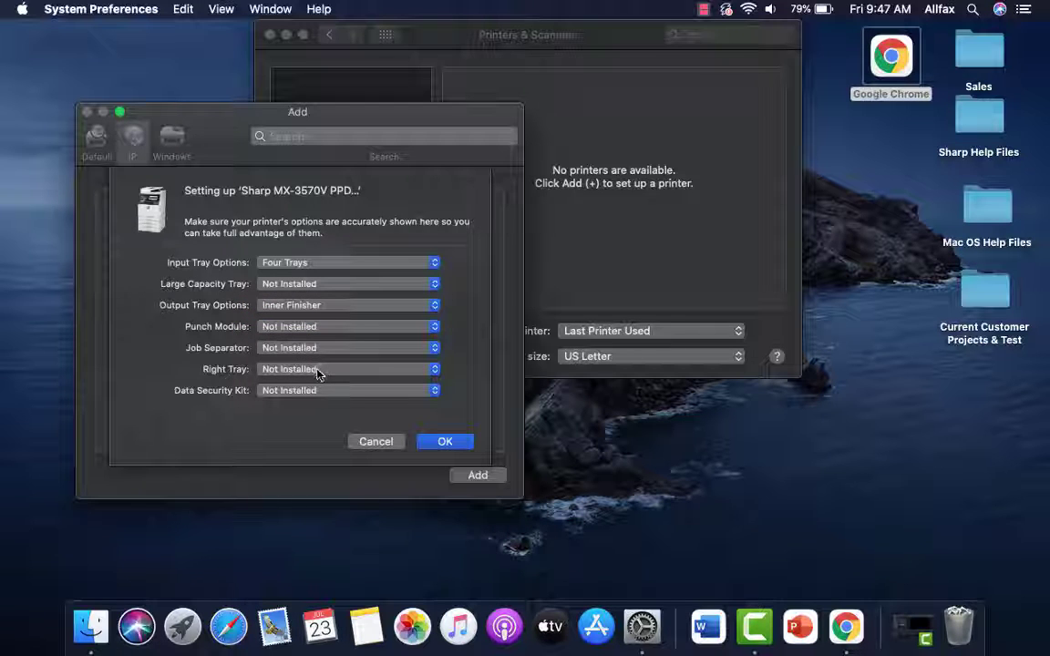
{"action": "left_click", "coordinate": [320, 371]}
{"action": "left_click", "coordinate": [300, 384]}
{"action": "left_click", "coordinate": [451, 441]}
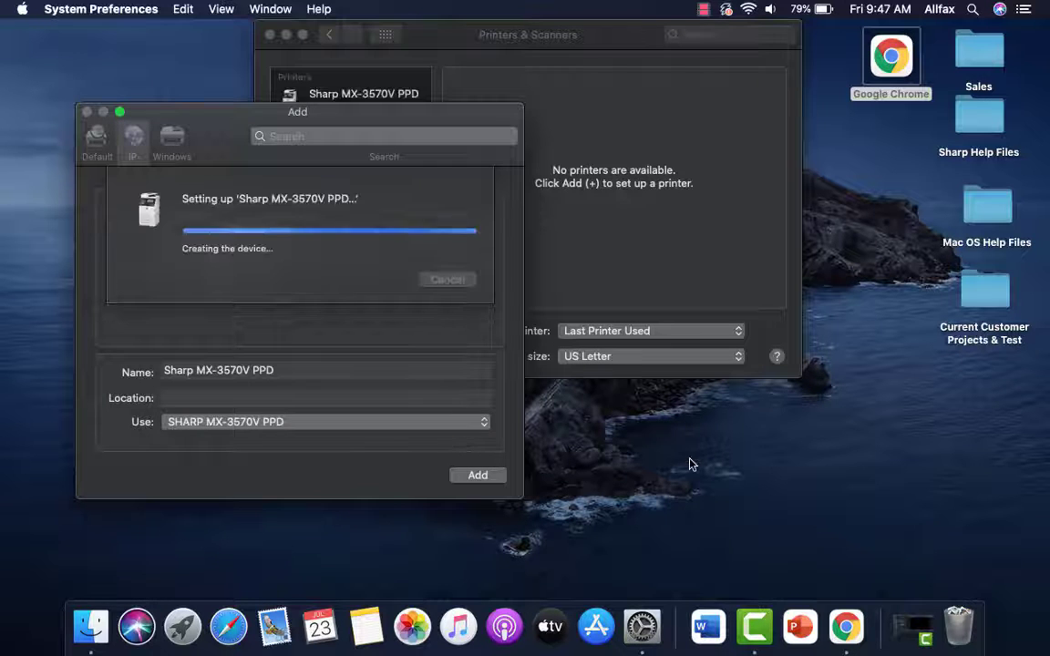
Step: Close Printers & Scanners and open Acrobat Reader's Print dialog for Demo1.pdf with the Sharp MX-3570V PPD
{"action": "left_click", "coordinate": [269, 36]}
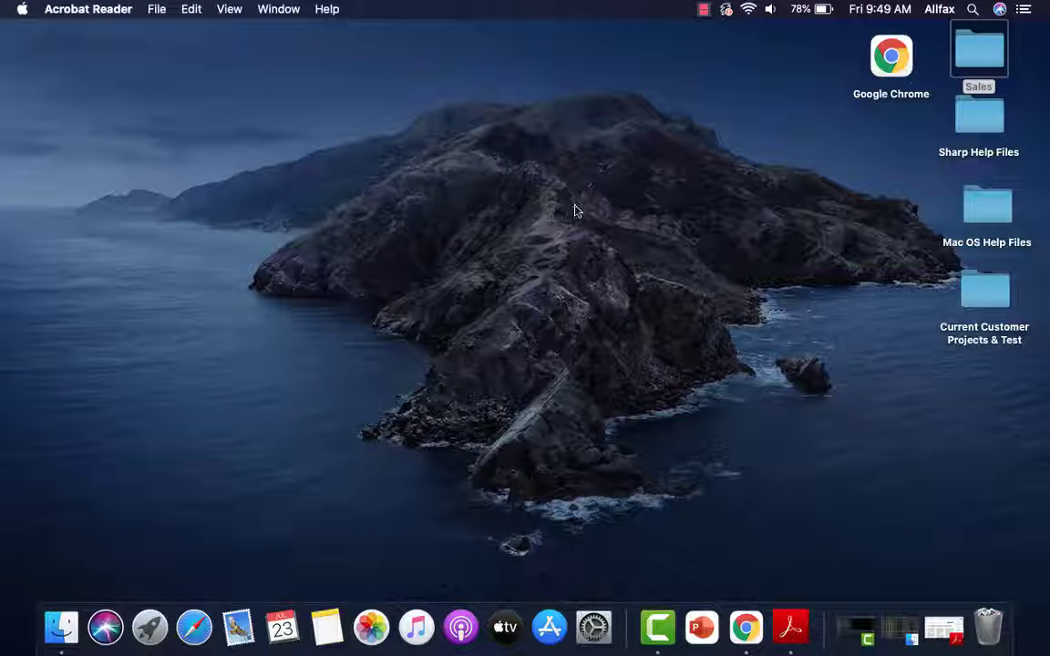
{"action": "left_click", "coordinate": [790, 628]}
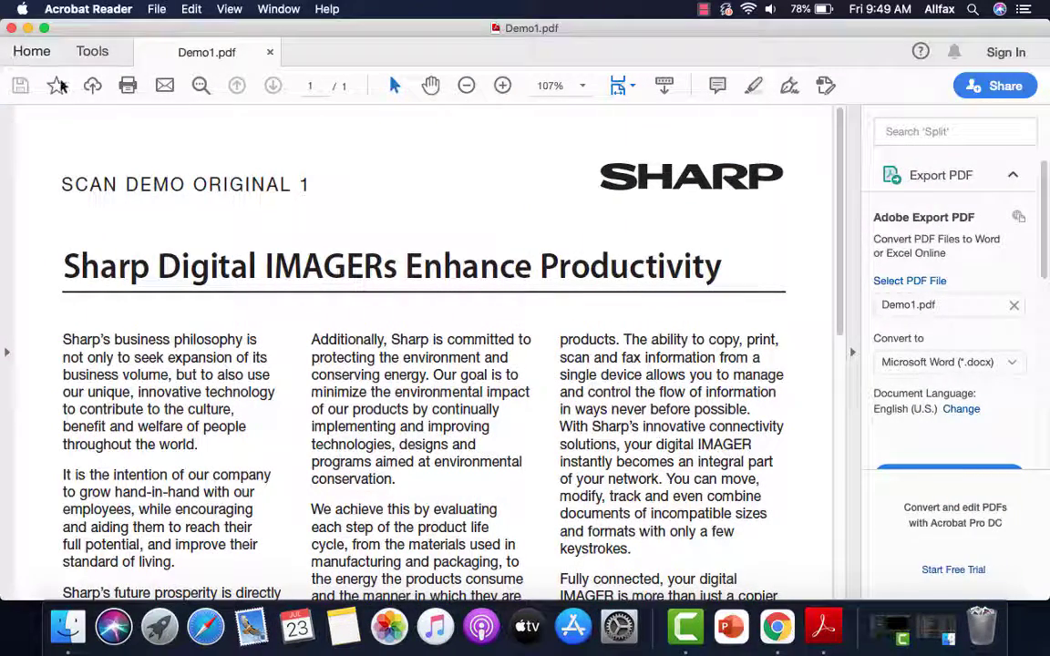
{"action": "left_click", "coordinate": [155, 11]}
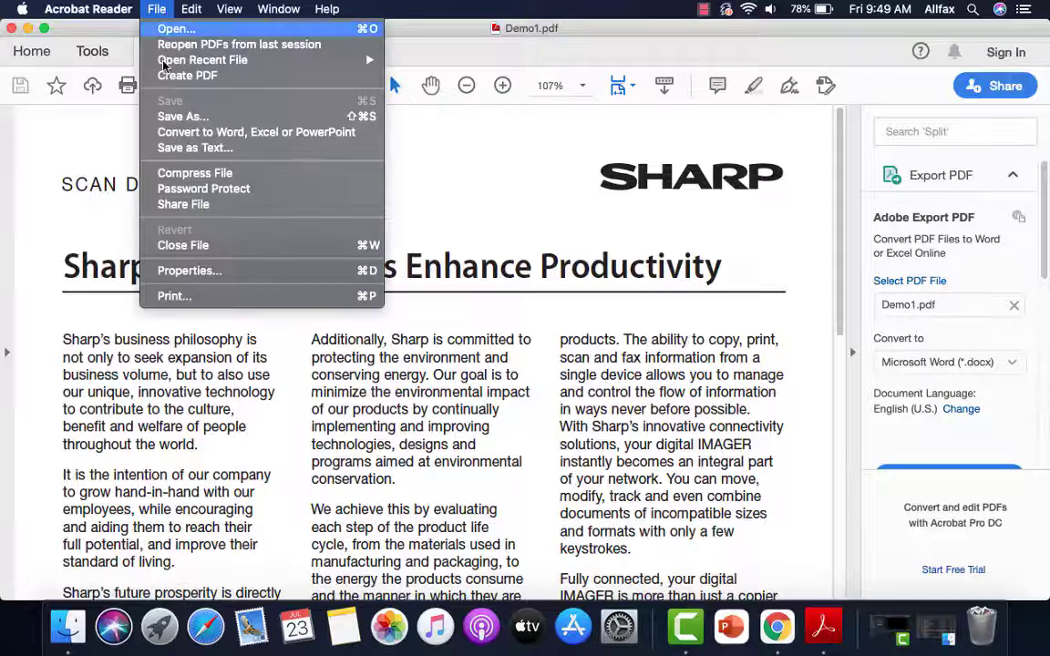
{"action": "left_click", "coordinate": [176, 298]}
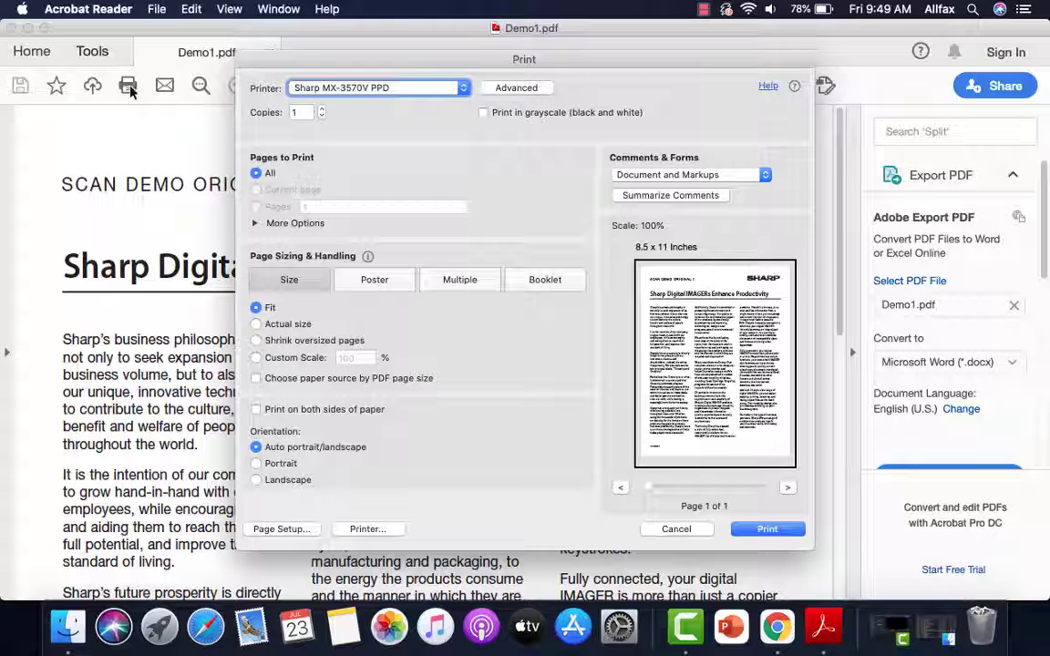
Step: Show the Sharp printer's Color options panel, with 600 dpi (High Quality) and Automatic color mode
{"action": "left_click", "coordinate": [368, 530]}
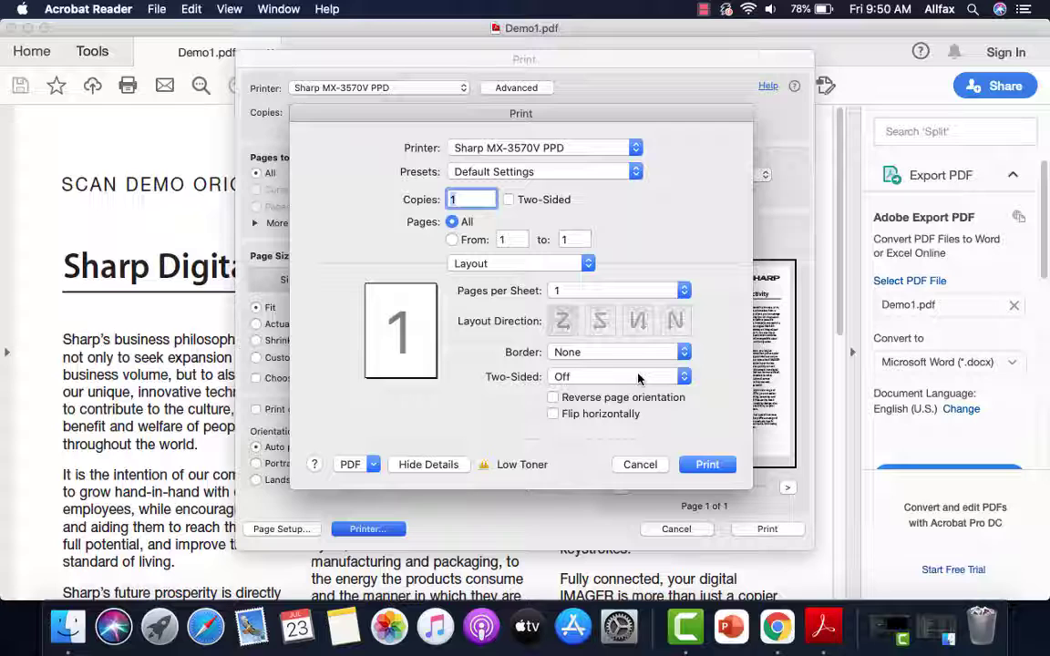
{"action": "left_click", "coordinate": [588, 264]}
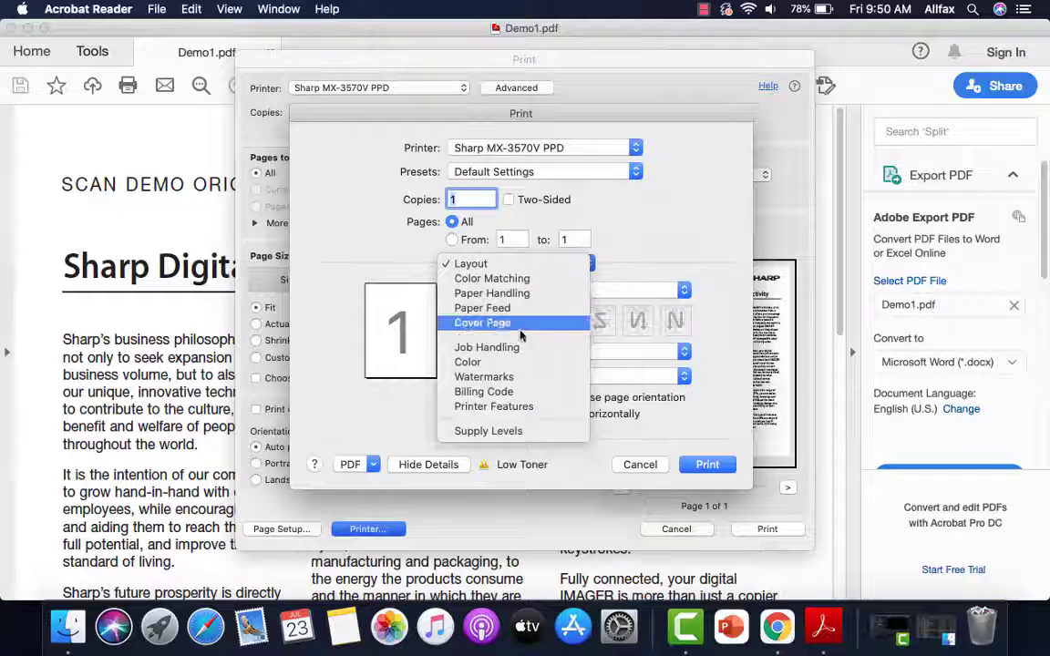
{"action": "left_click", "coordinate": [495, 362]}
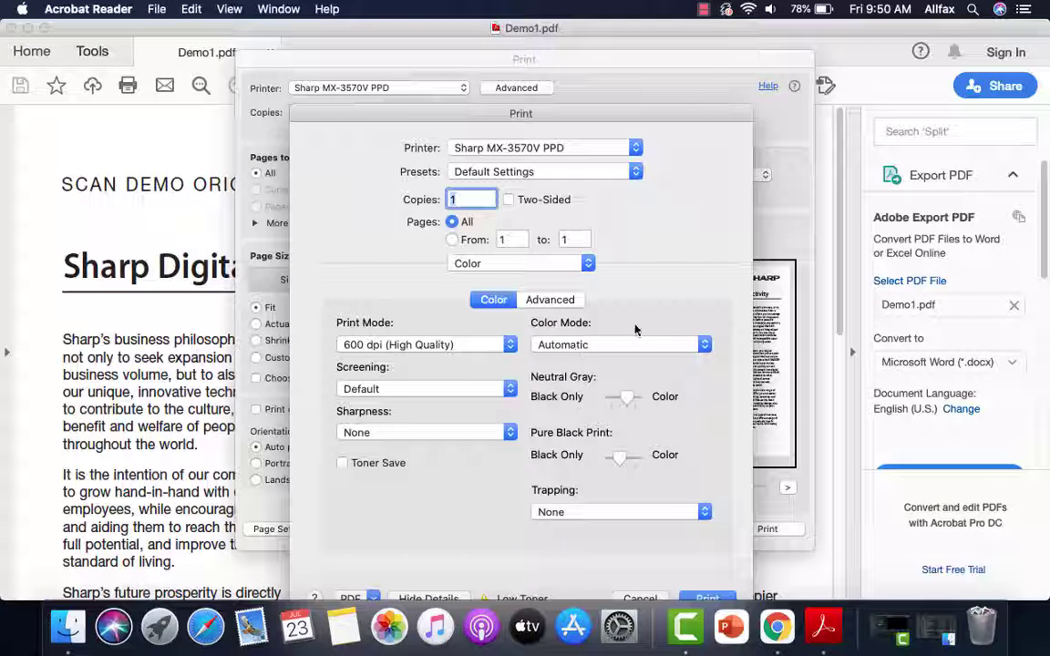
{"action": "left_click_drag", "start_coordinate": [693, 115], "coordinate": [680, 75]}
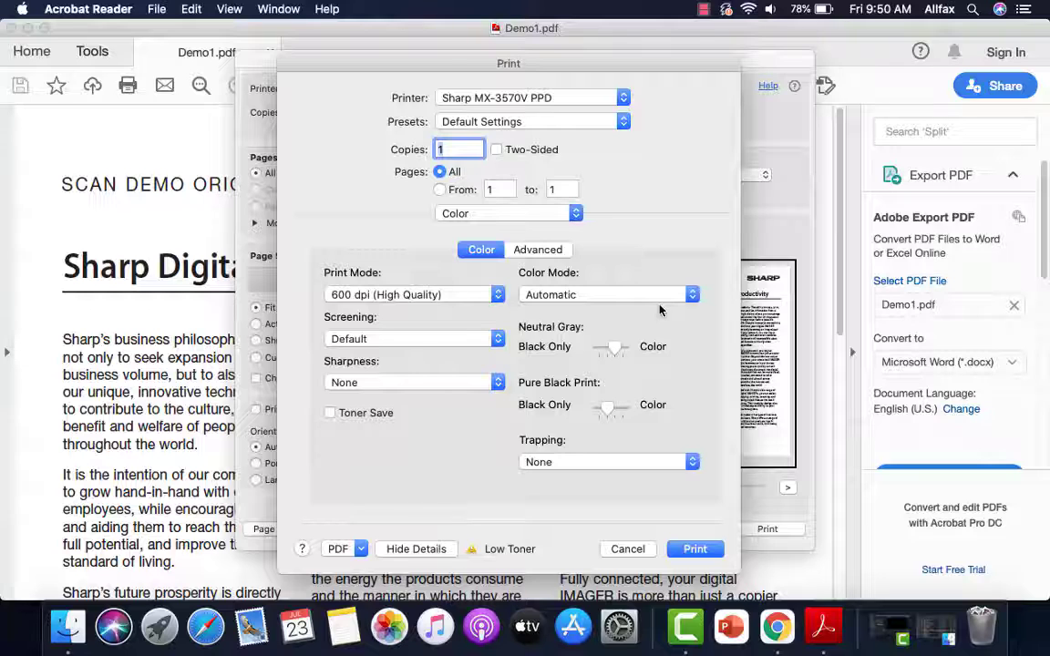
Step: Save a print preset named 'Default Setting', restricted to only this printer
{"action": "left_click", "coordinate": [625, 126]}
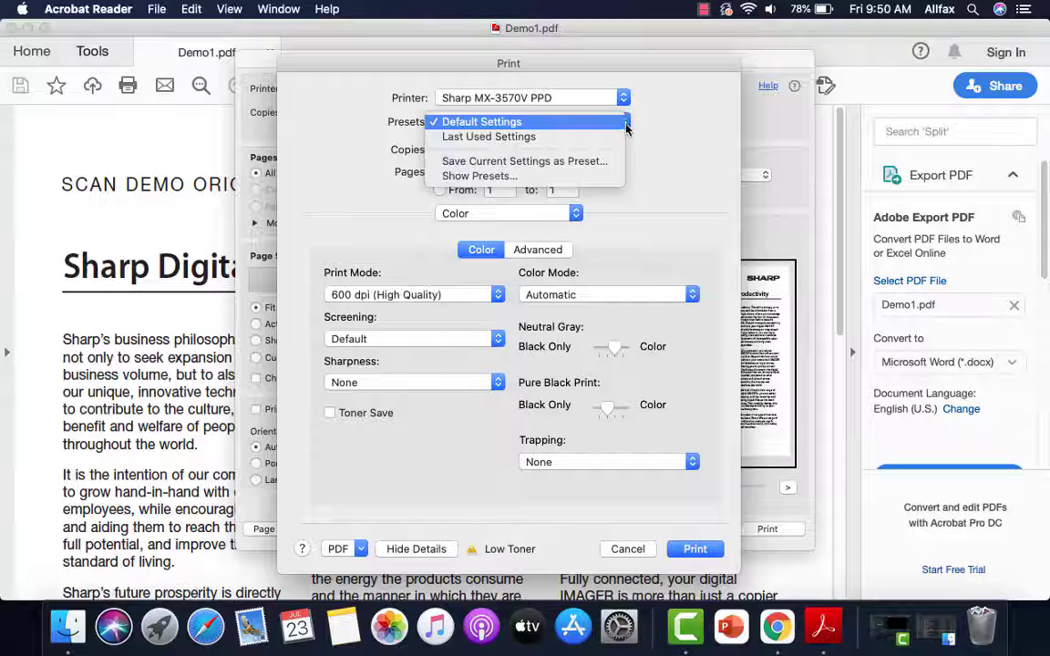
{"action": "left_click", "coordinate": [586, 162]}
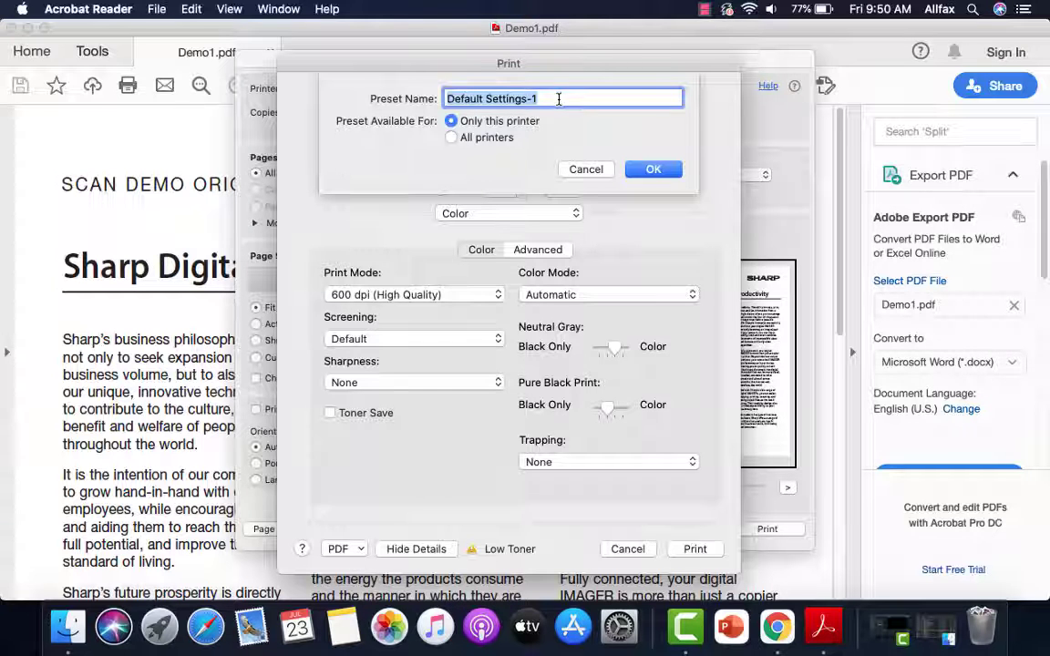
{"action": "left_click", "coordinate": [559, 98]}
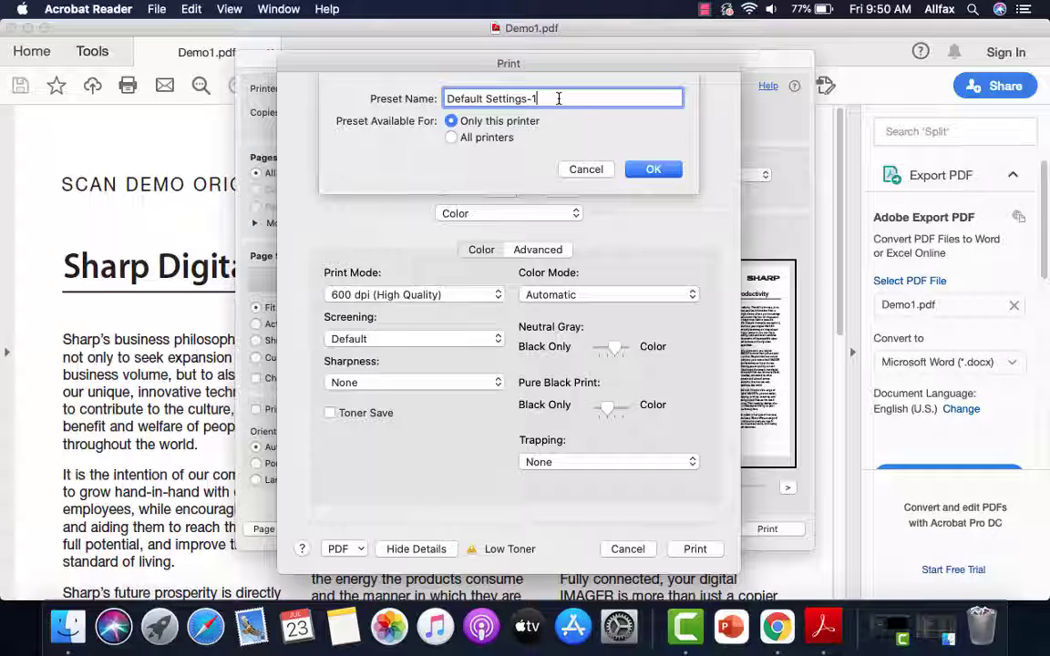
{"action": "key", "text": "BackSpace"}
{"action": "key", "text": "BackSpace"}
{"action": "key", "text": "BackSpace"}
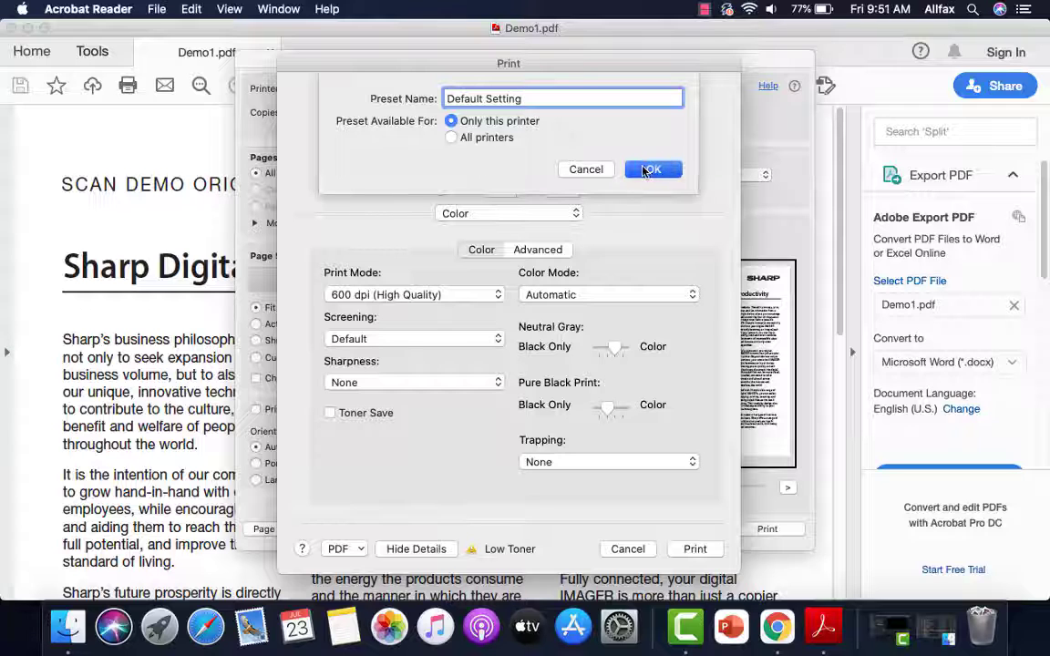
{"action": "left_click", "coordinate": [646, 171]}
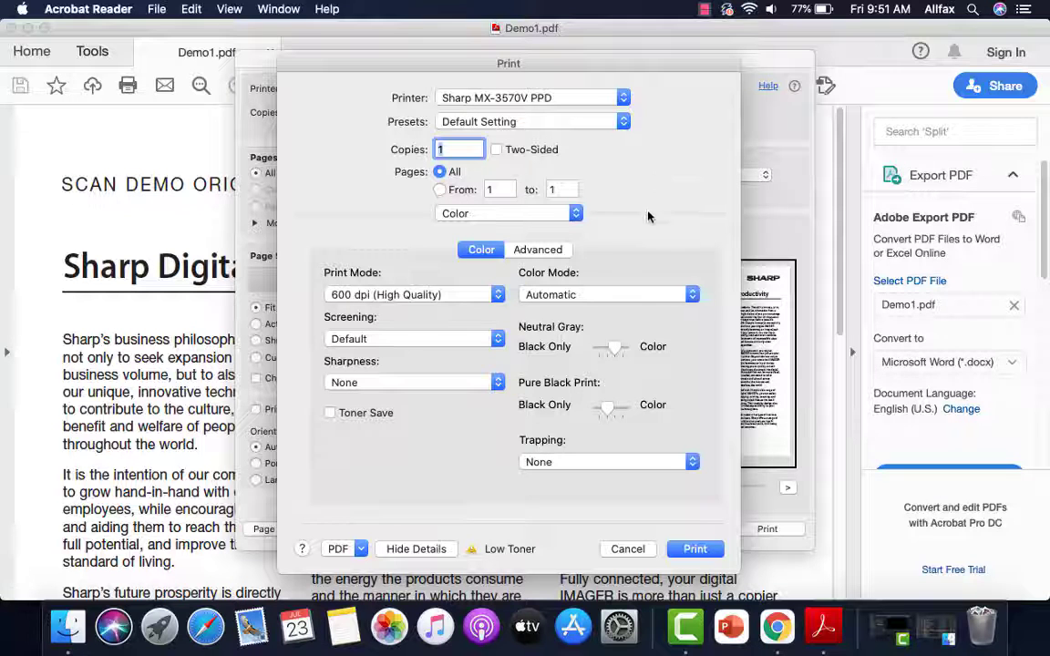
Step: Confirm the printer options and print Demo1.pdf on the Sharp MX-3570V PPD
{"action": "left_click", "coordinate": [695, 550]}
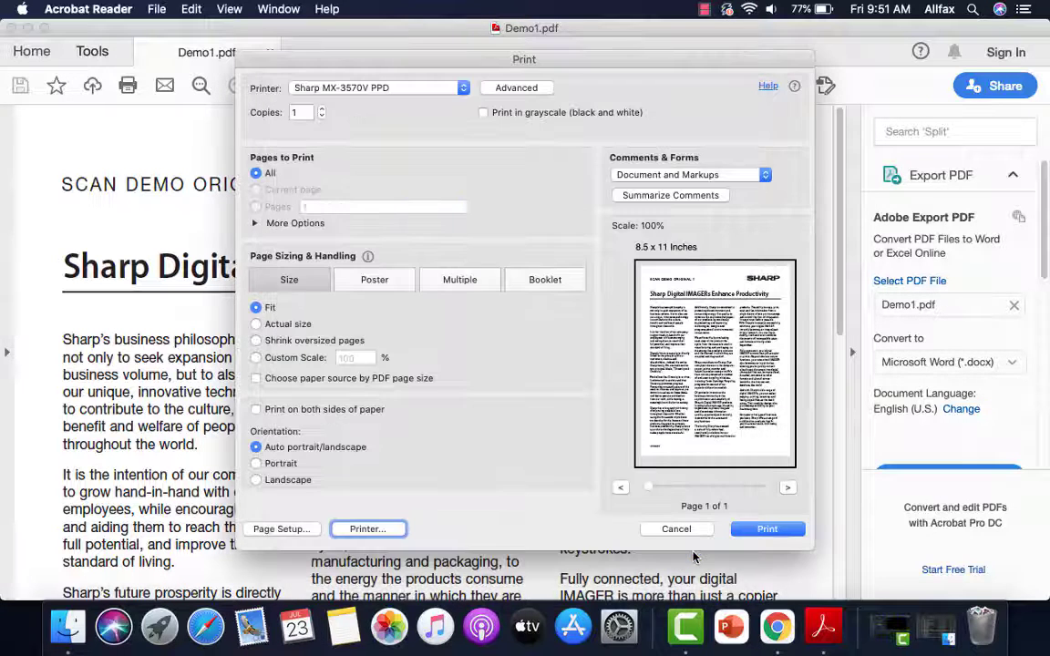
{"action": "left_click", "coordinate": [768, 529]}
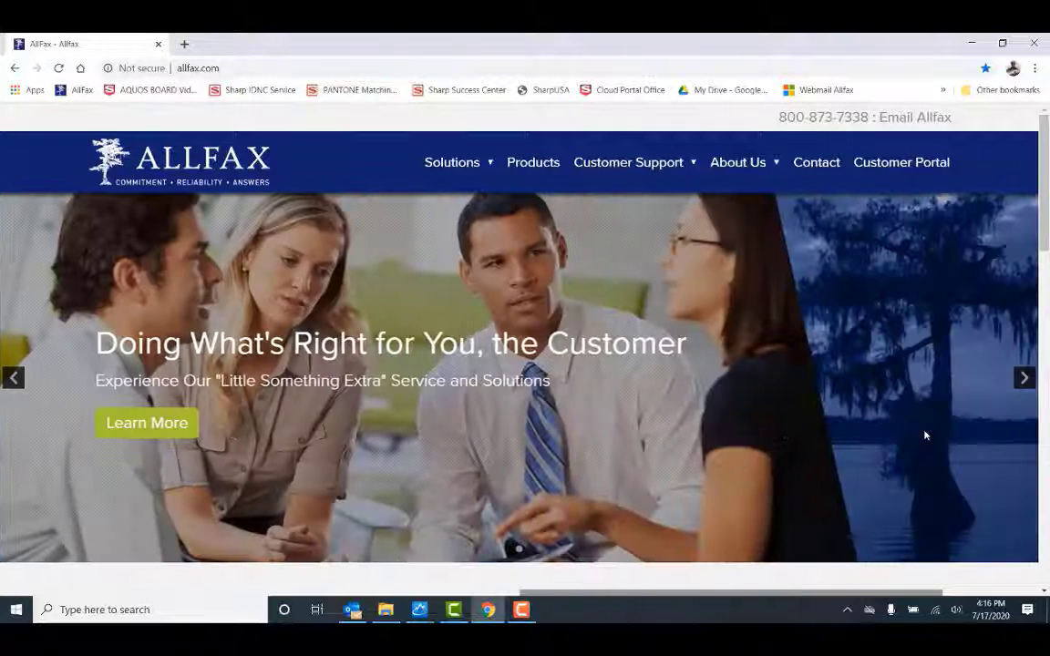
Step: Scroll down the Allfax contact page to reach the contact form
{"action": "scroll", "coordinate": [926, 435], "scroll_direction": "down", "scroll_amount": 3}
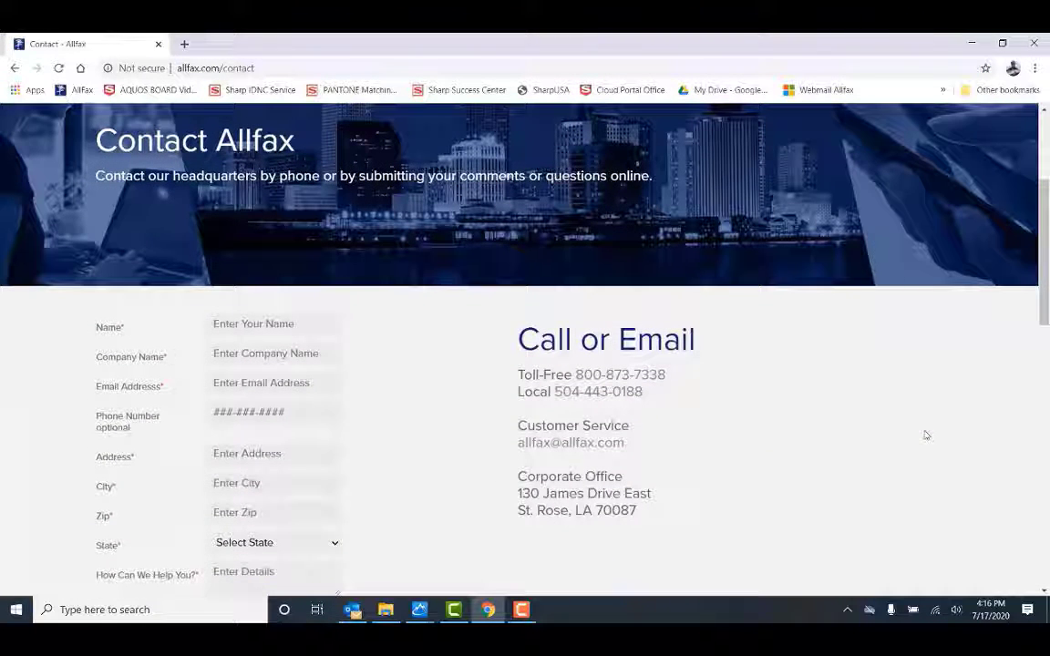